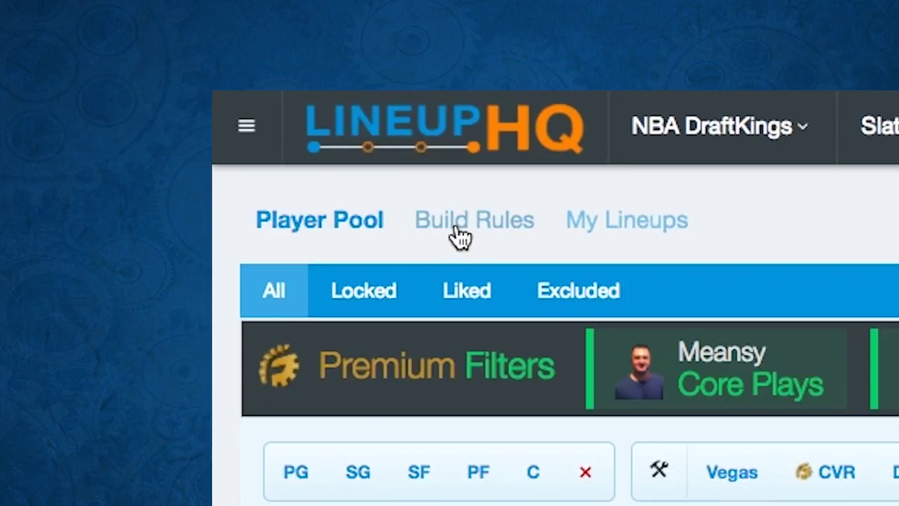
# Create a new player group in the build rules.
pyautogui.click(453, 228)
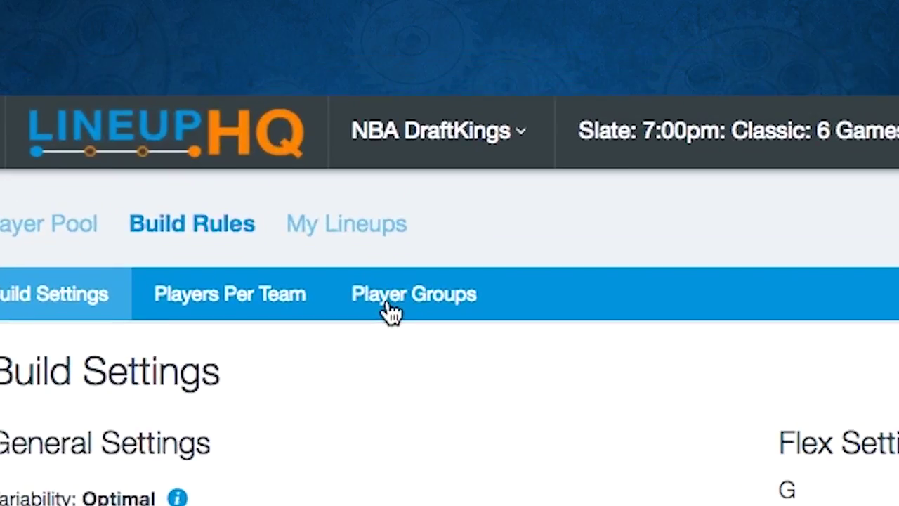
pyautogui.click(387, 309)
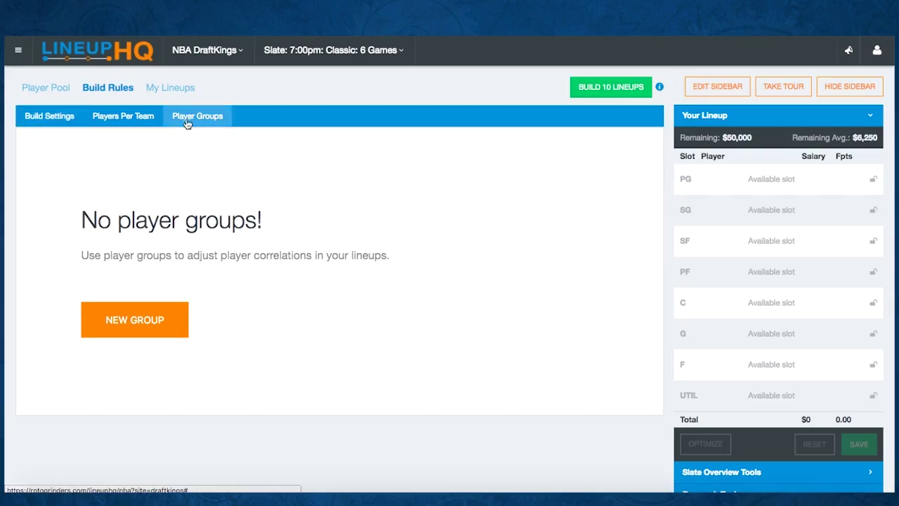
pyautogui.click(160, 329)
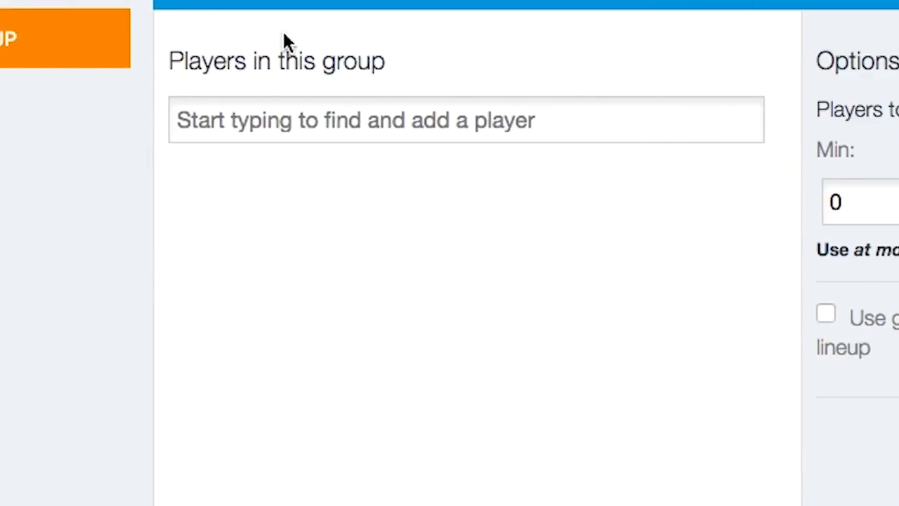
# Add LeBron James and Jerami Grant to the new player group.
pyautogui.click(231, 124)
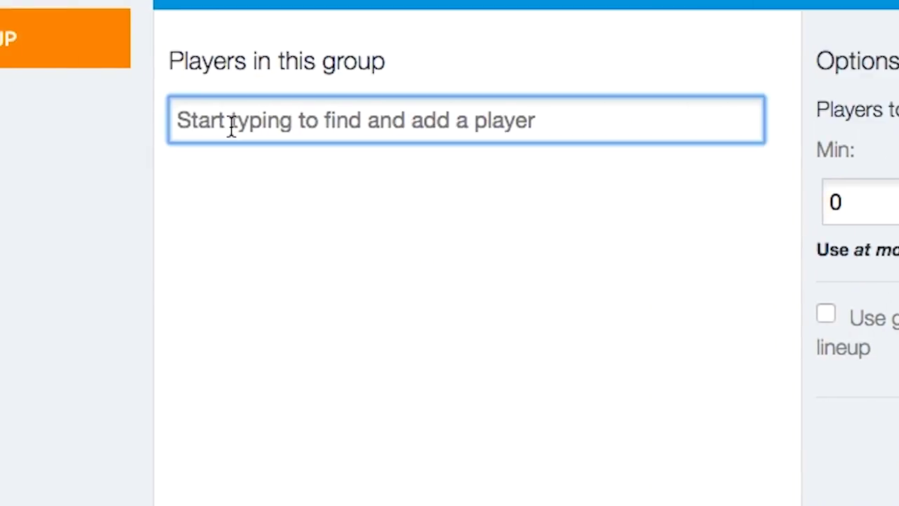
pyautogui.write('lebron')
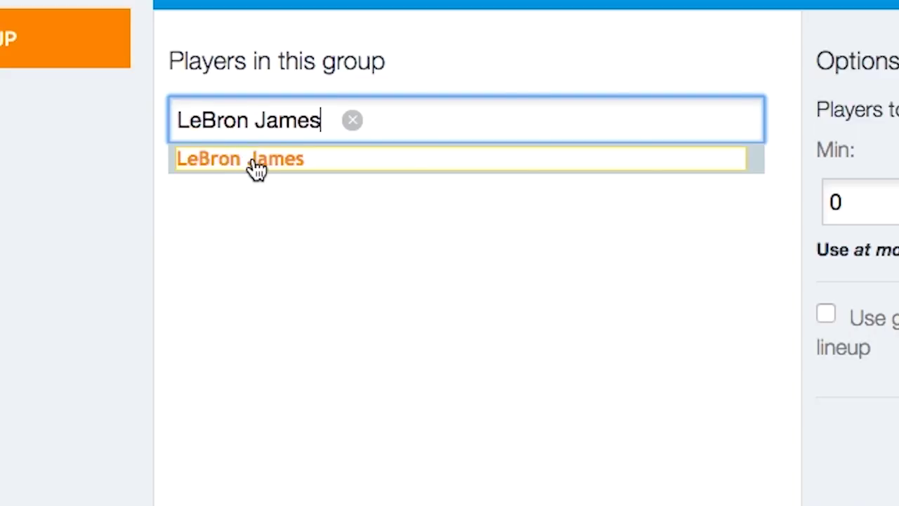
pyautogui.click(253, 160)
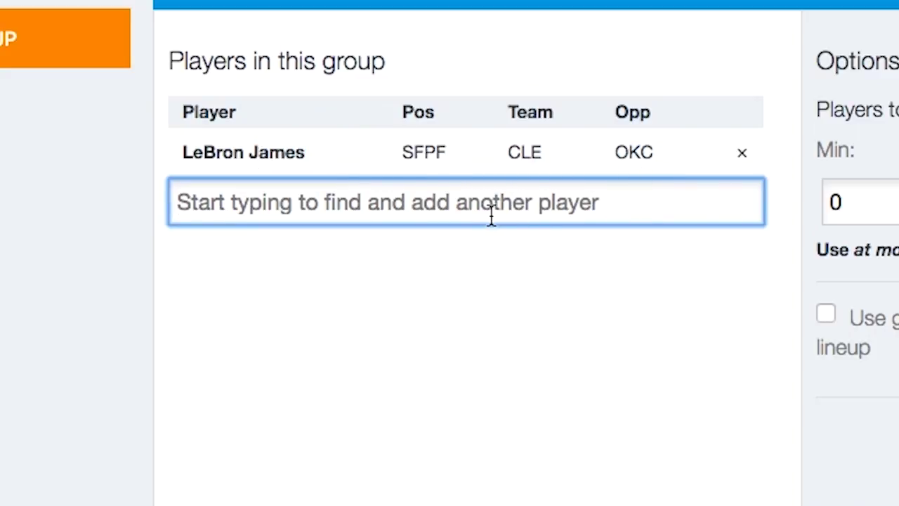
pyautogui.write('jerami g')
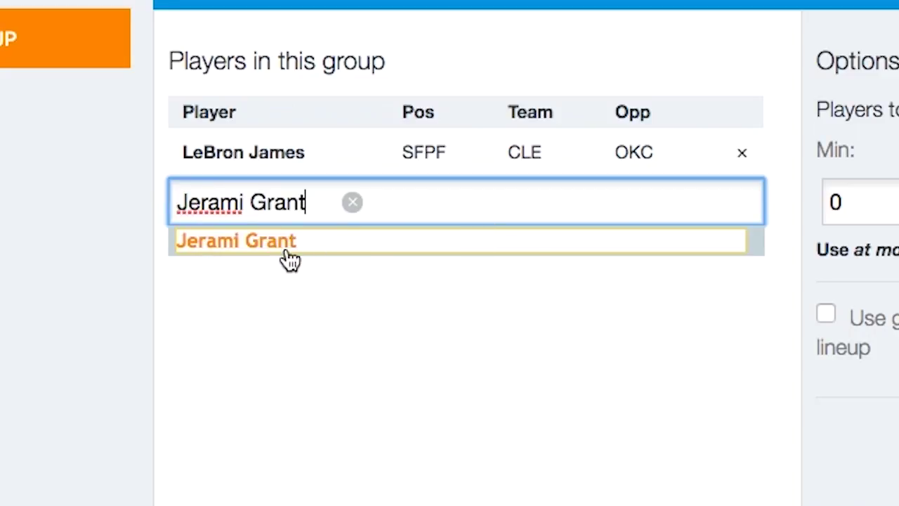
pyautogui.click(284, 245)
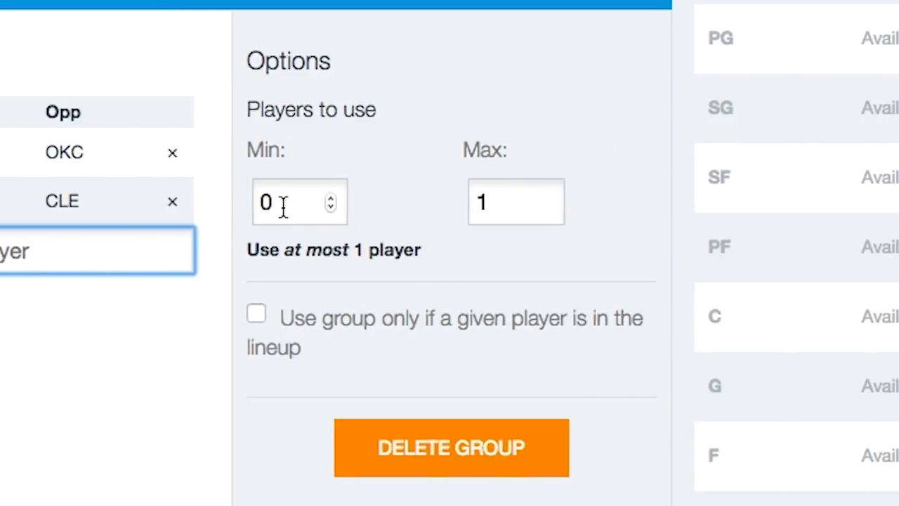
# Set the minimum number of players to use from this group to 1.
pyautogui.click(274, 204)
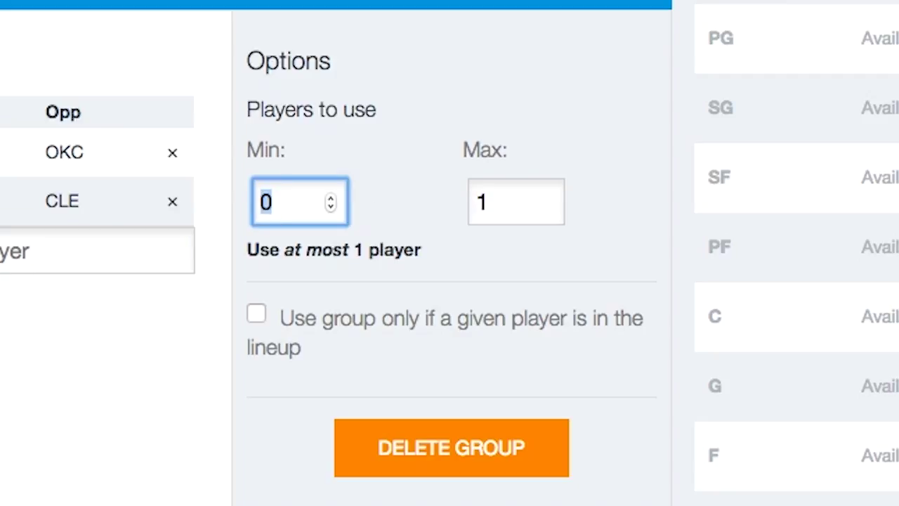
pyautogui.press('BackSpace')
pyautogui.write('1')
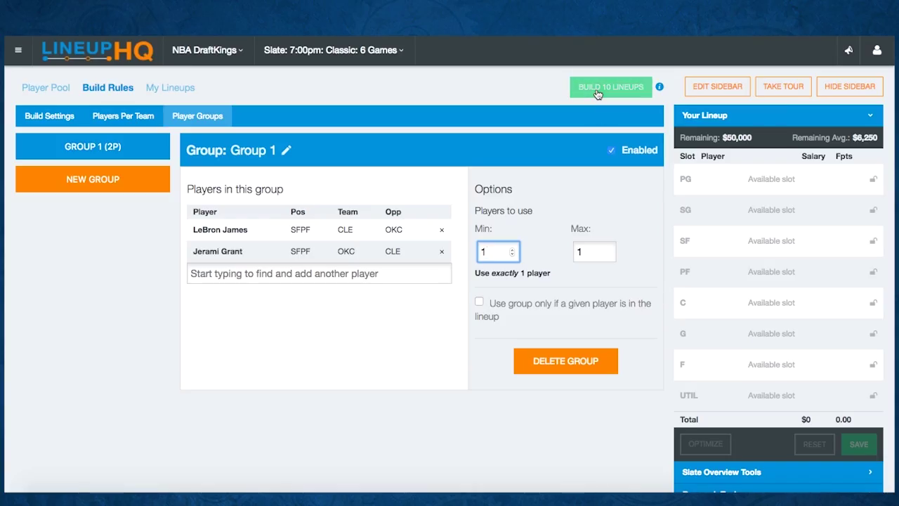
# Build 10 lineups with the LeBron James and Jerami Grant group and review the player exposures.
pyautogui.click(598, 92)
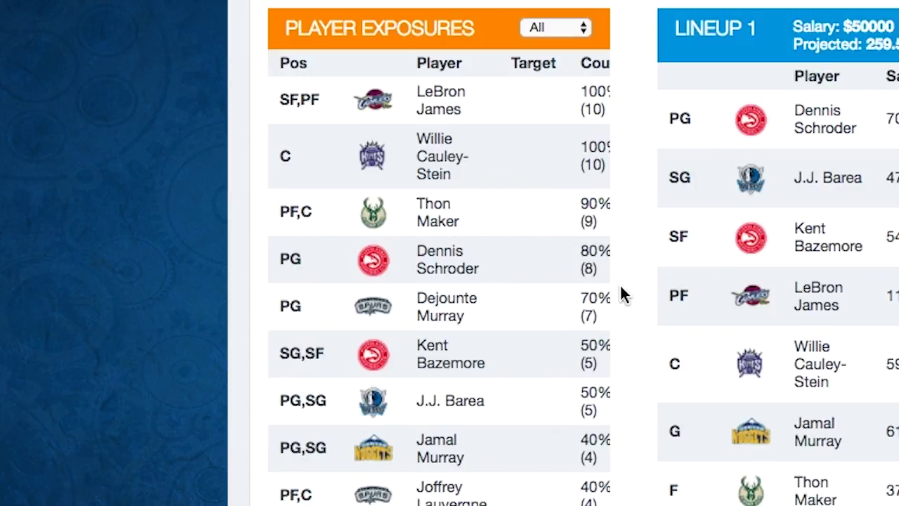
pyautogui.scroll(-3, 623, 292)
pyautogui.scroll(-8, 623, 294)
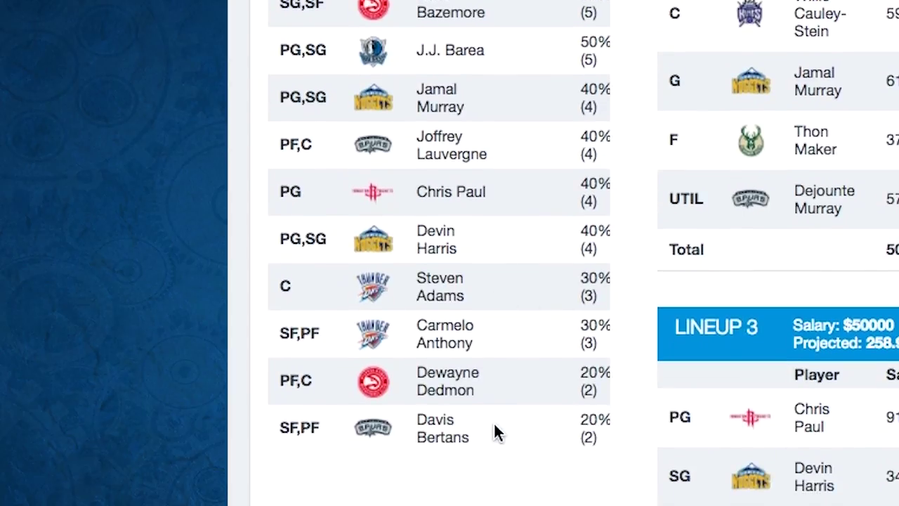
pyautogui.scroll(10, 527, 119)
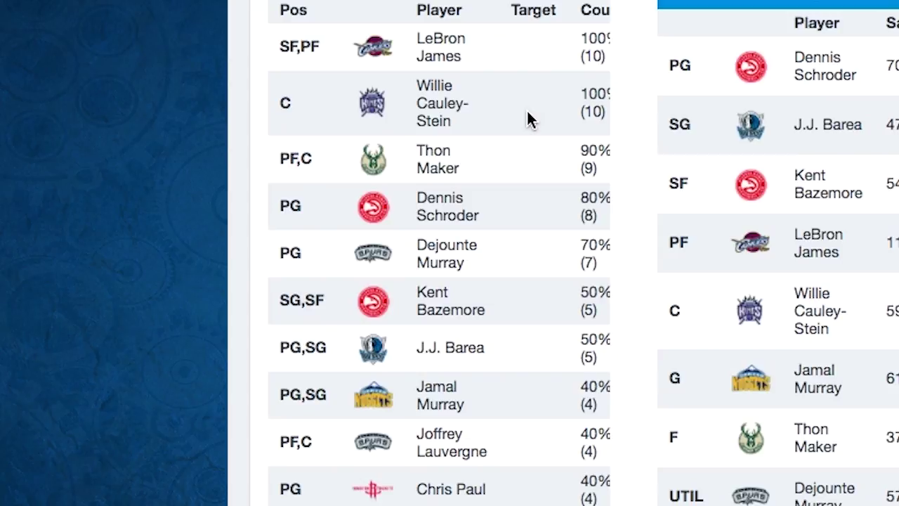
pyautogui.scroll(2, 813, 69)
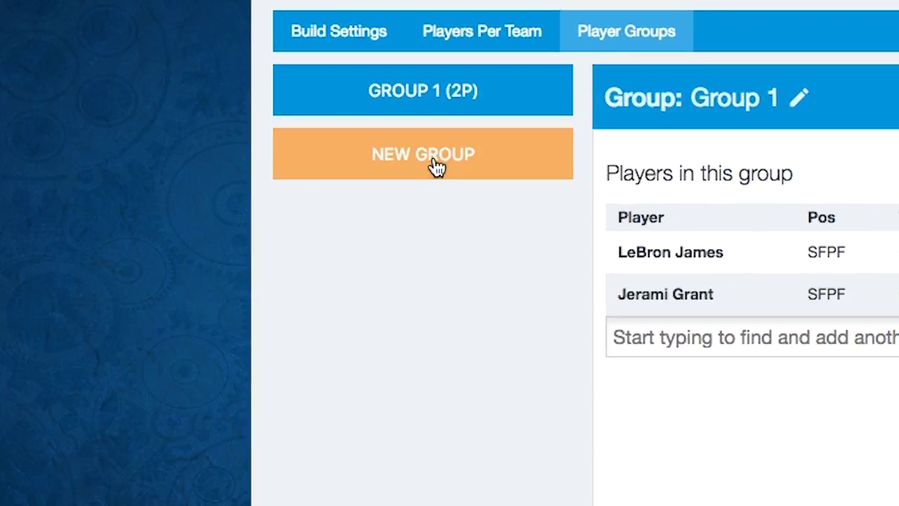
# Create a second player group containing Russell Westbrook and James Harden.
pyautogui.click(437, 167)
pyautogui.click(683, 234)
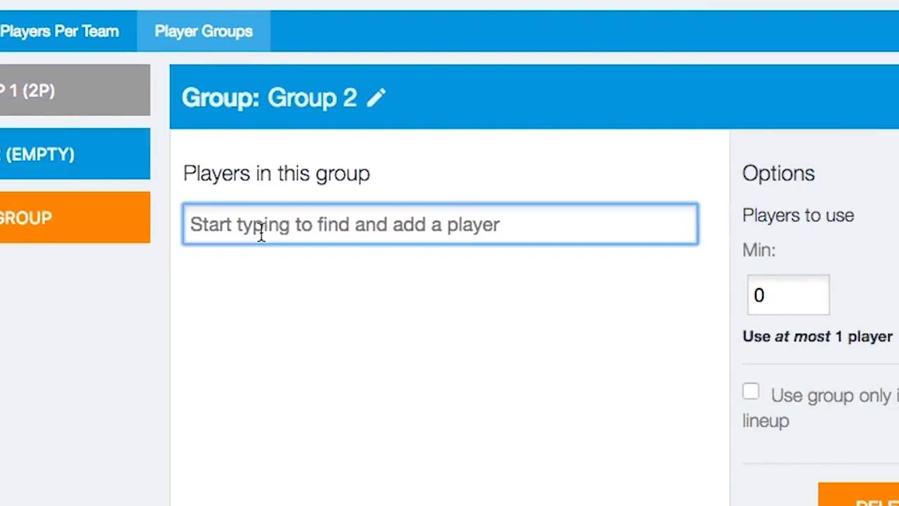
pyautogui.write('westbrook')
pyautogui.click(275, 259)
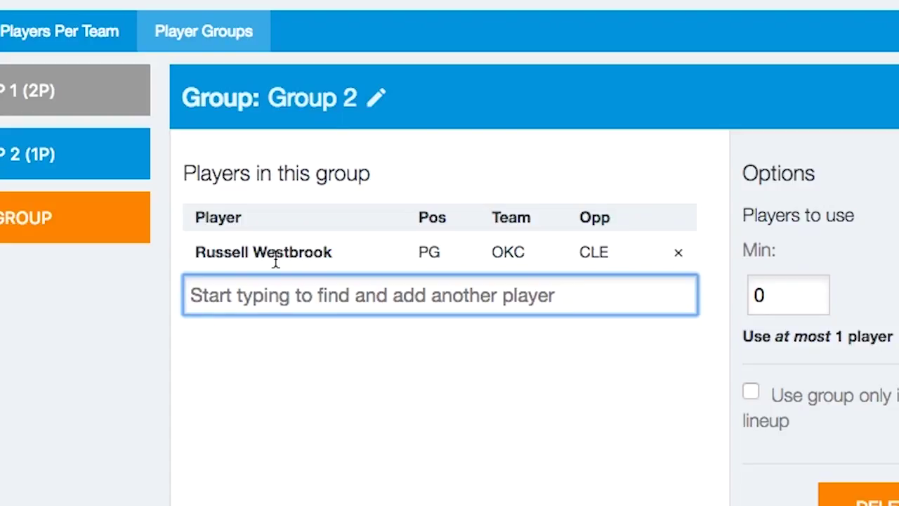
pyautogui.write('harden')
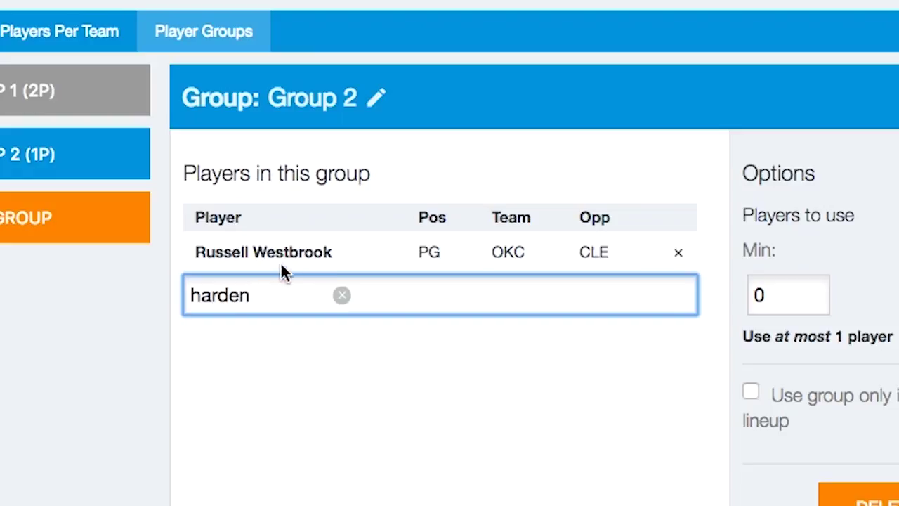
pyautogui.press('BackSpace')
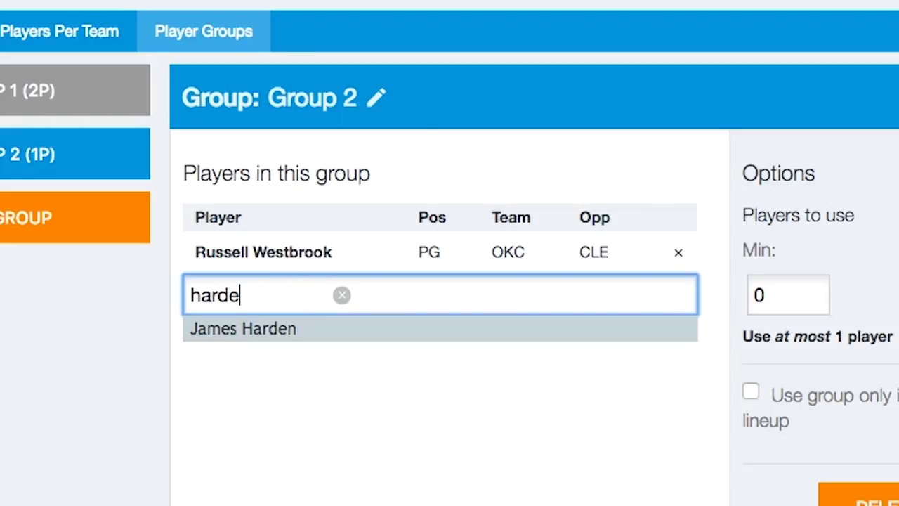
pyautogui.click(278, 326)
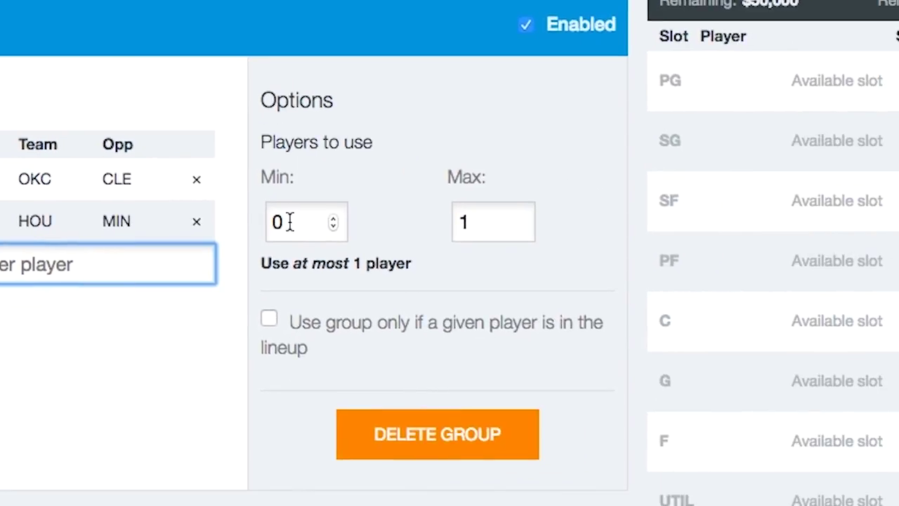
# Set both the minimum and maximum players to use from the Westbrook and Harden group to 2.
pyautogui.moveTo(769, 296); pyautogui.dragTo(743, 300)
pyautogui.write('2')
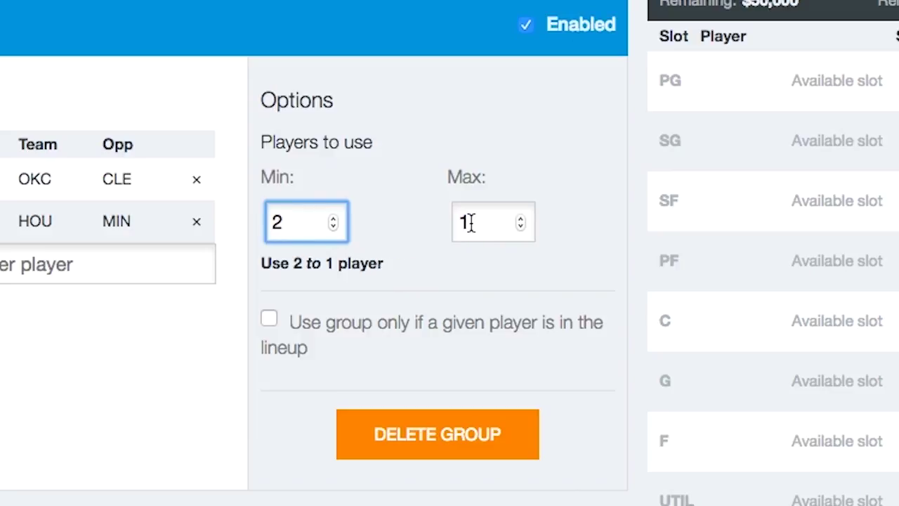
pyautogui.doubleClick(460, 223)
pyautogui.write('2')
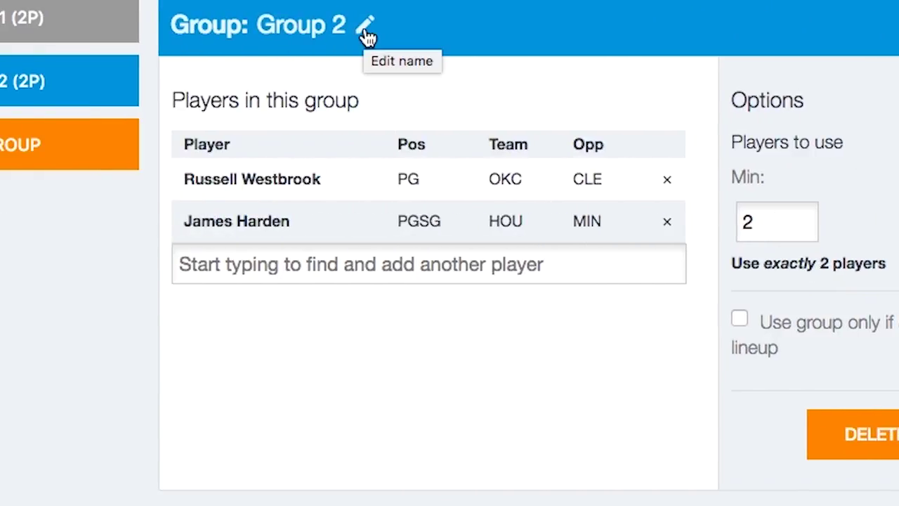
# Rename the Westbrook and Harden group as "westbrook & harden both".
pyautogui.click(367, 34)
pyautogui.moveTo(365, 28); pyautogui.dragTo(250, 31)
pyautogui.write('West')
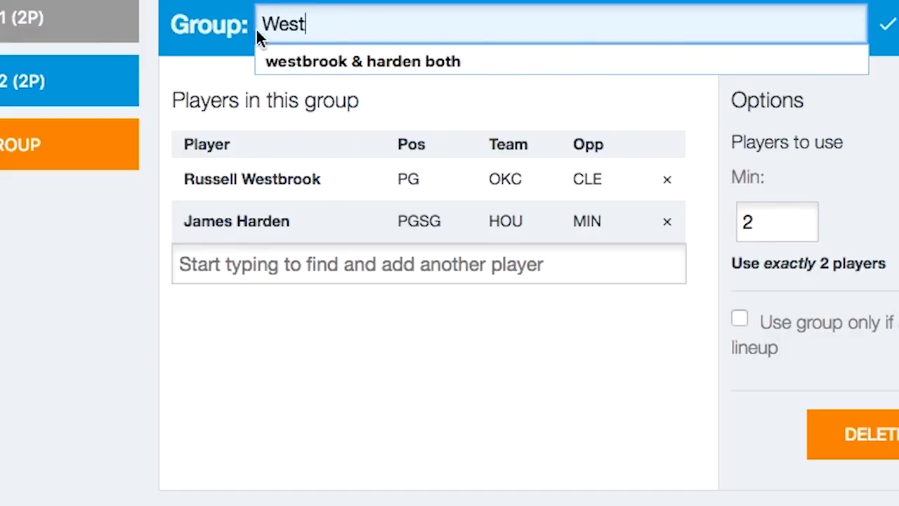
pyautogui.click(320, 65)
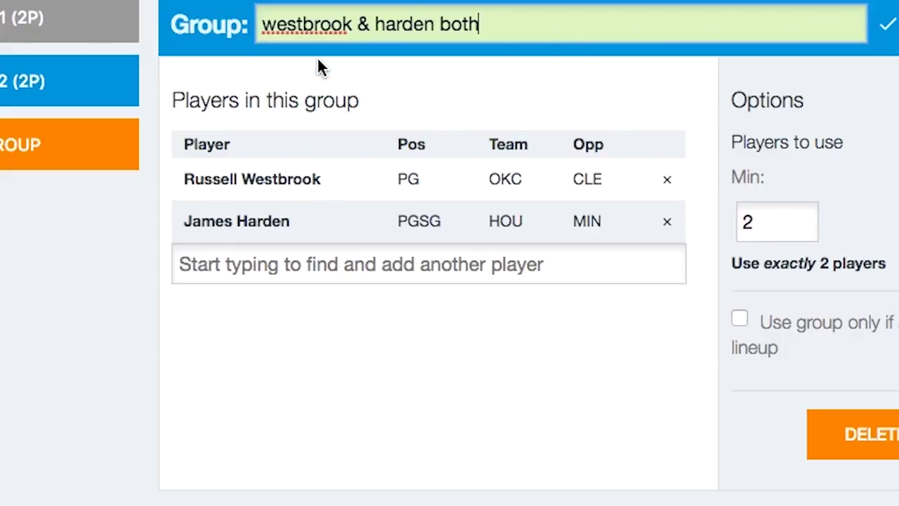
pyautogui.click(888, 31)
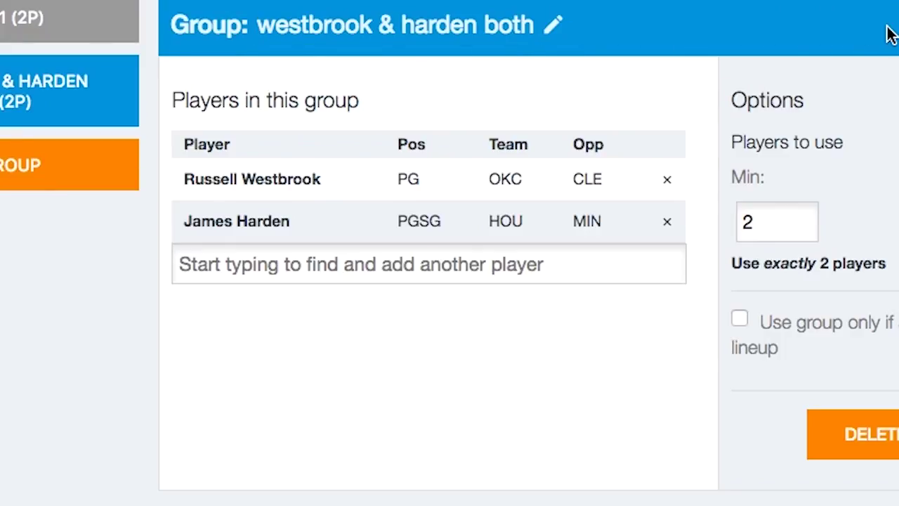
# Rename Group 1, which holds LeBron James and Jerami Grant, as "LeBron".
pyautogui.click(56, 18)
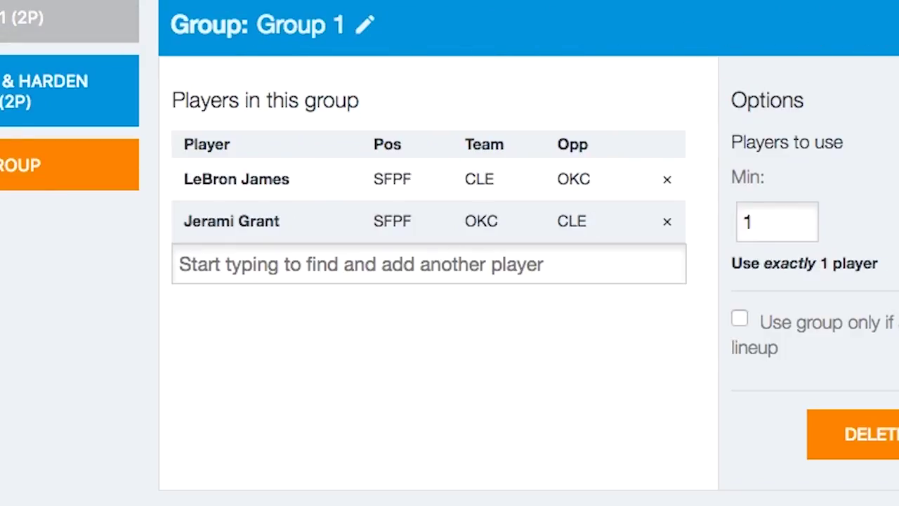
pyautogui.click(361, 28)
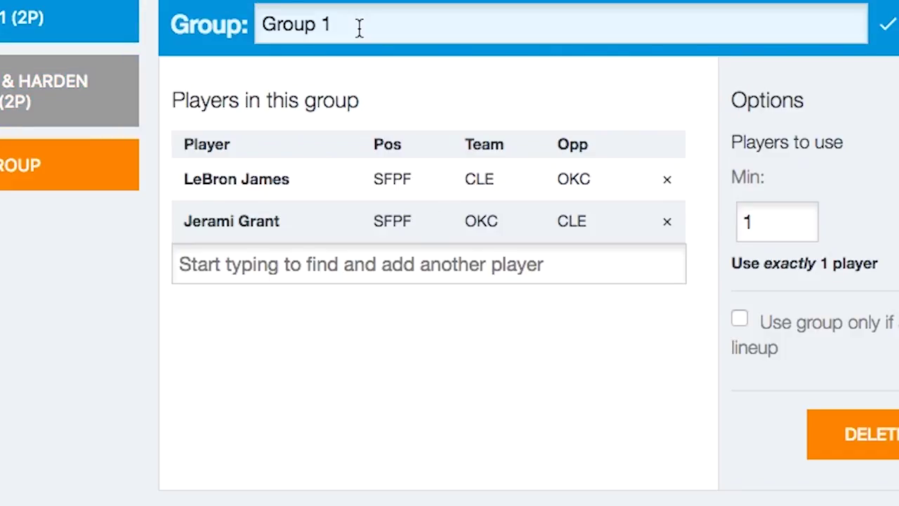
pyautogui.moveTo(359, 28); pyautogui.dragTo(267, 27)
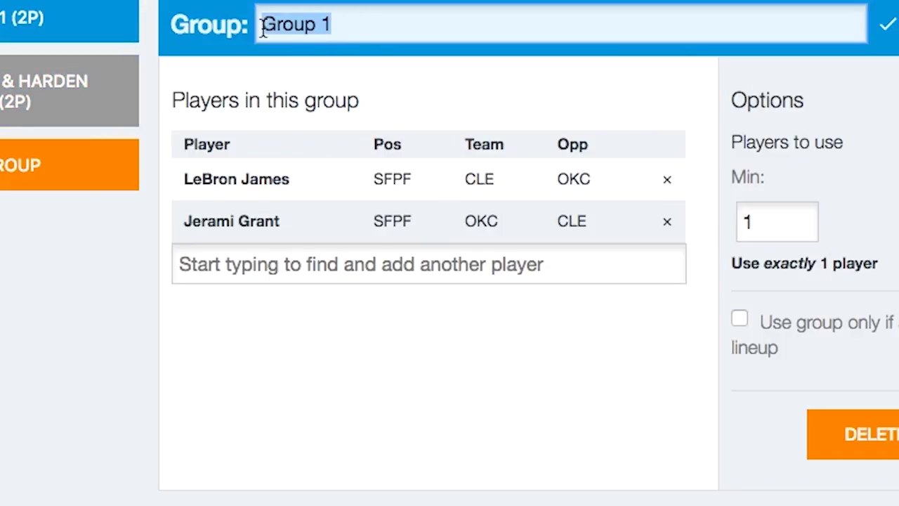
pyautogui.write('LeBron')
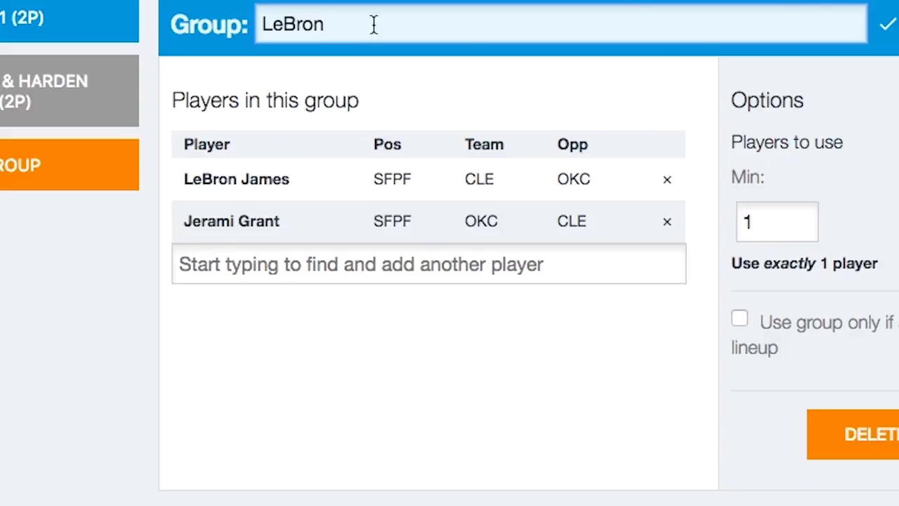
pyautogui.click(888, 24)
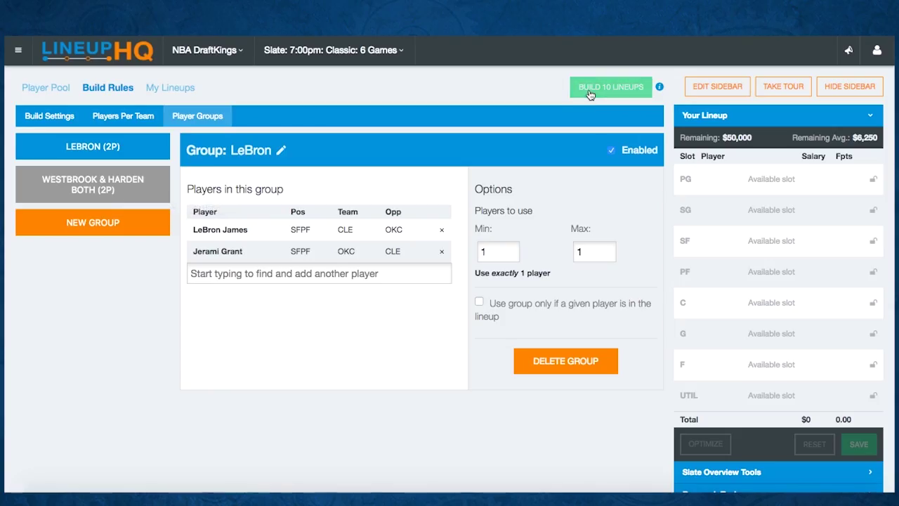
# Build 10 lineups using both player groups and review the player exposures.
pyautogui.click(590, 90)
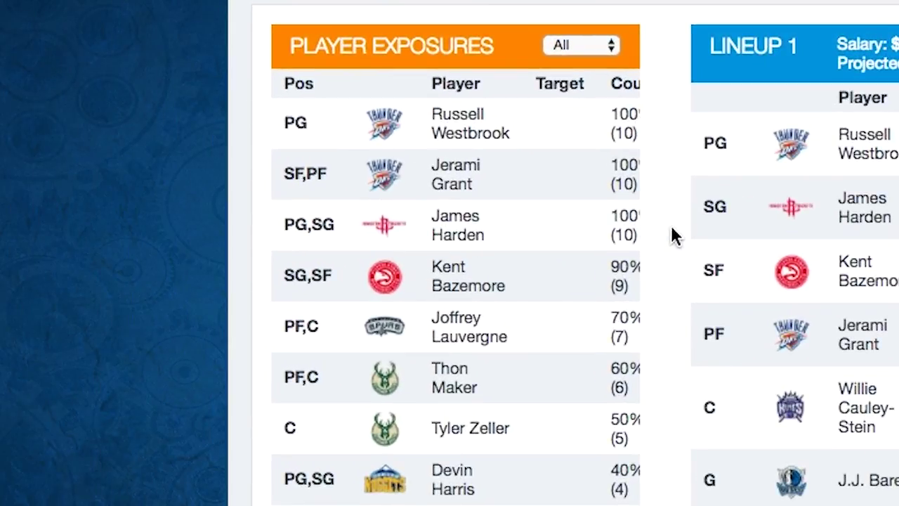
pyautogui.scroll(-5, 668, 415)
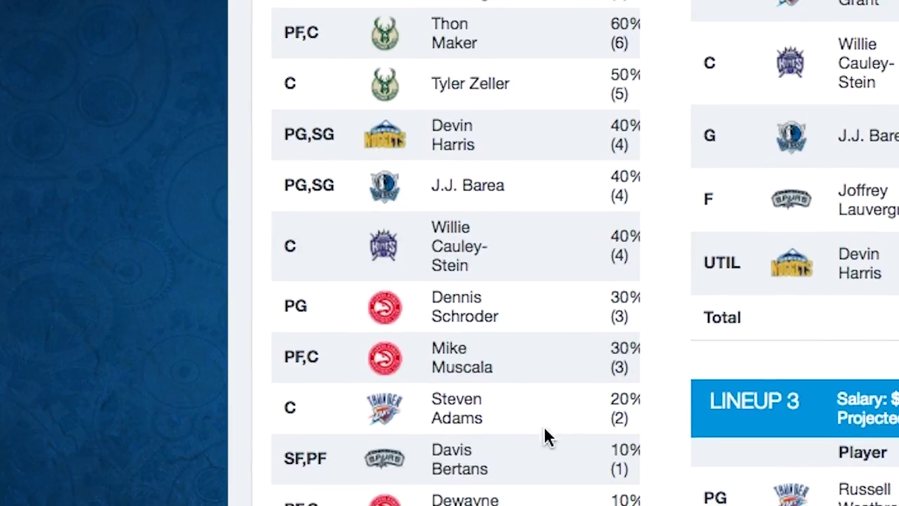
pyautogui.scroll(3, 553, 3)
pyautogui.scroll(1, 553, 4)
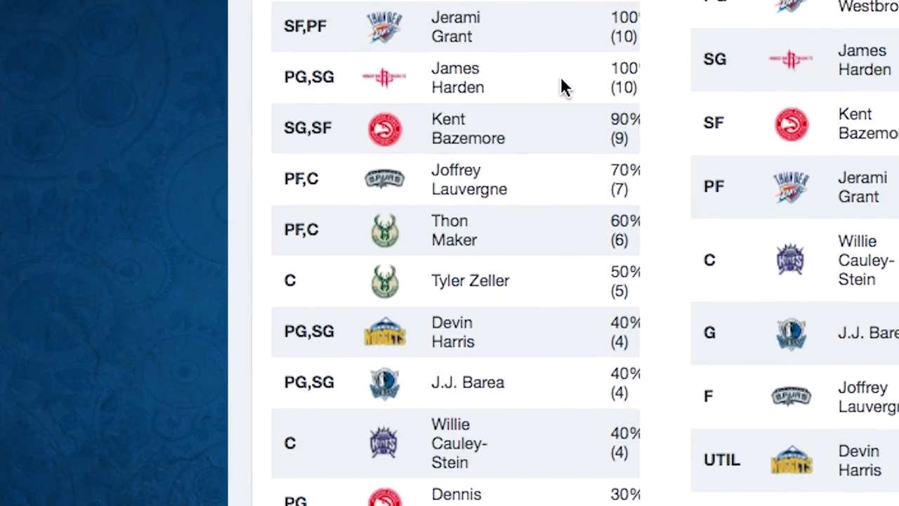
pyautogui.scroll(3, 706, 60)
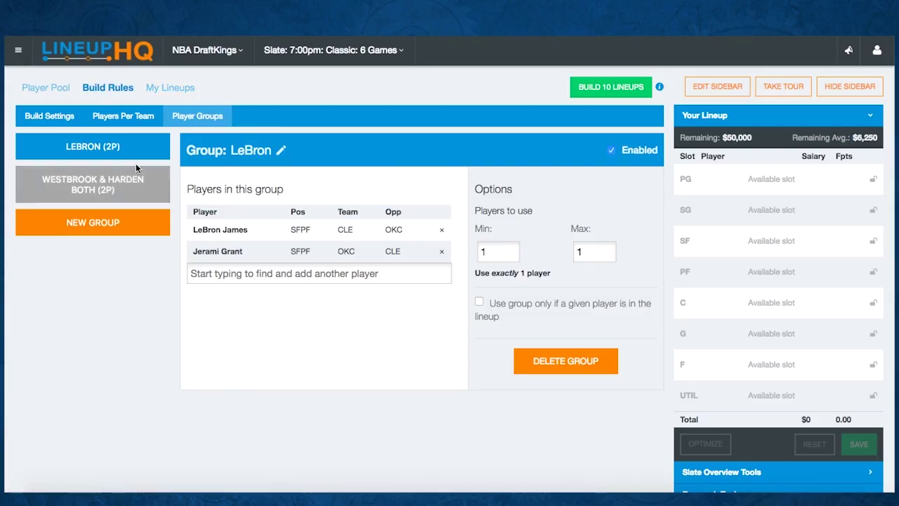
# Set the LeBron group's minimum and maximum players to use to 2 and build 10 lineups.
pyautogui.moveTo(483, 248); pyautogui.dragTo(497, 253)
pyautogui.write('2')
pyautogui.press('Tab')
pyautogui.write('2')
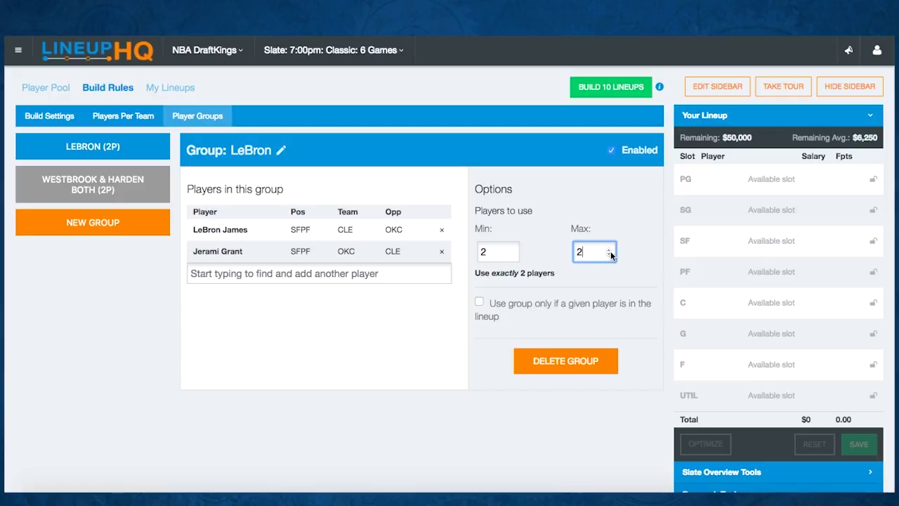
pyautogui.click(595, 87)
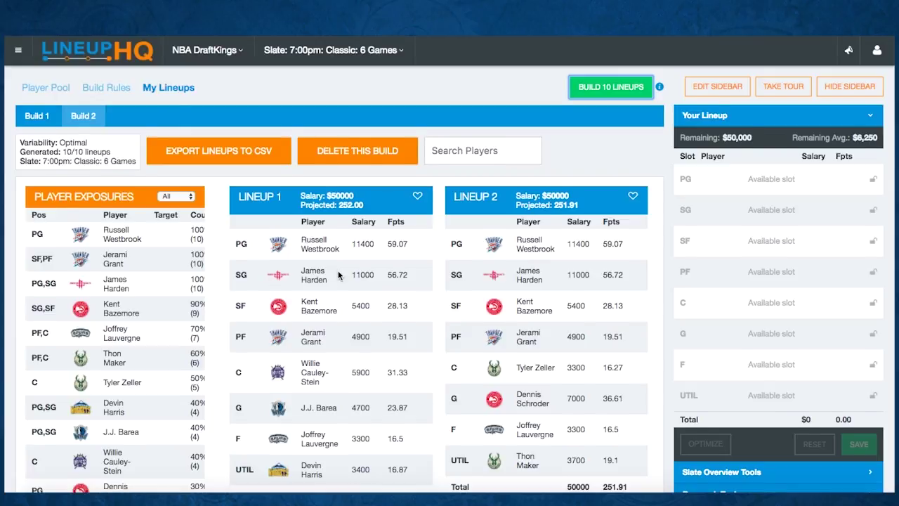
# Add J.R. Smith to the LeBron player group in the build rules.
pyautogui.scroll(-3, 337, 271)
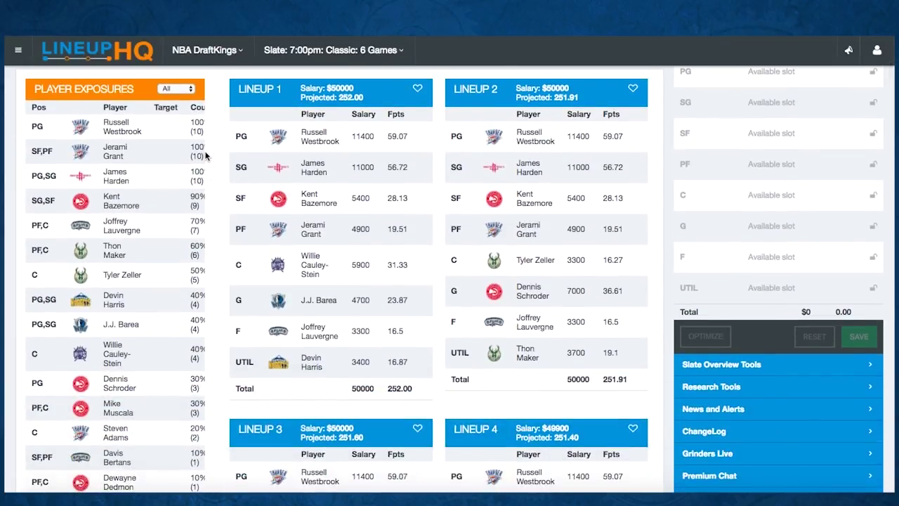
pyautogui.scroll(3, 287, 250)
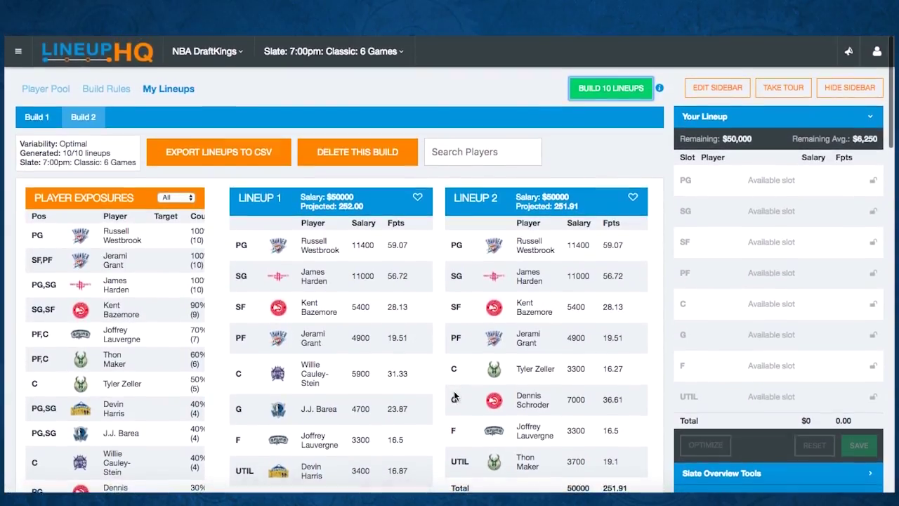
pyautogui.click(109, 89)
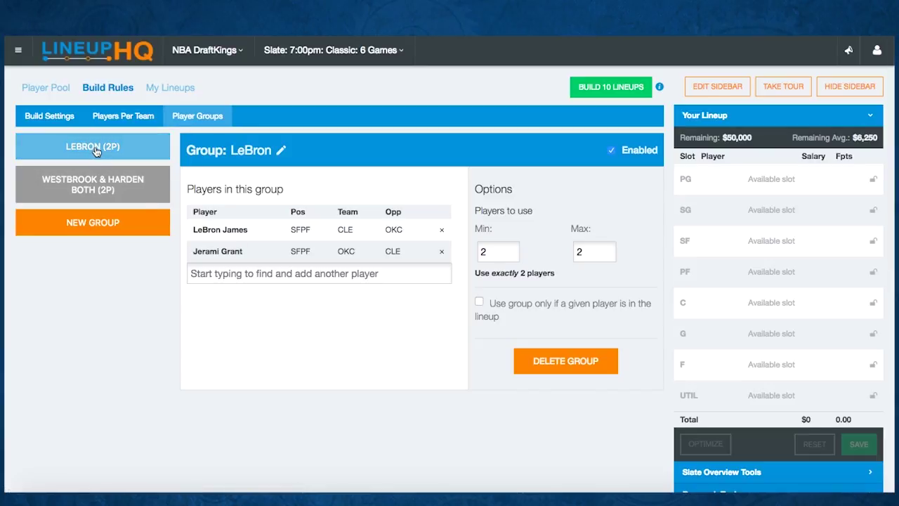
pyautogui.click(226, 274)
pyautogui.write('j.r.')
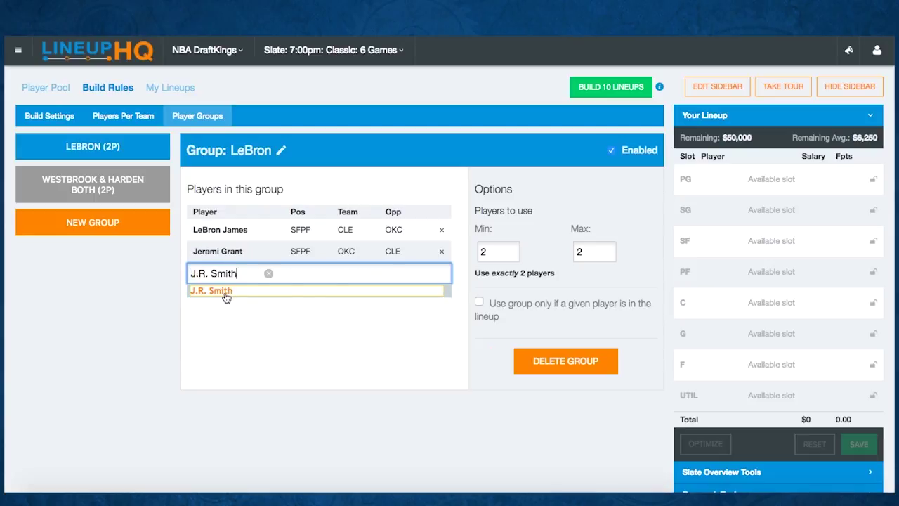
pyautogui.click(226, 290)
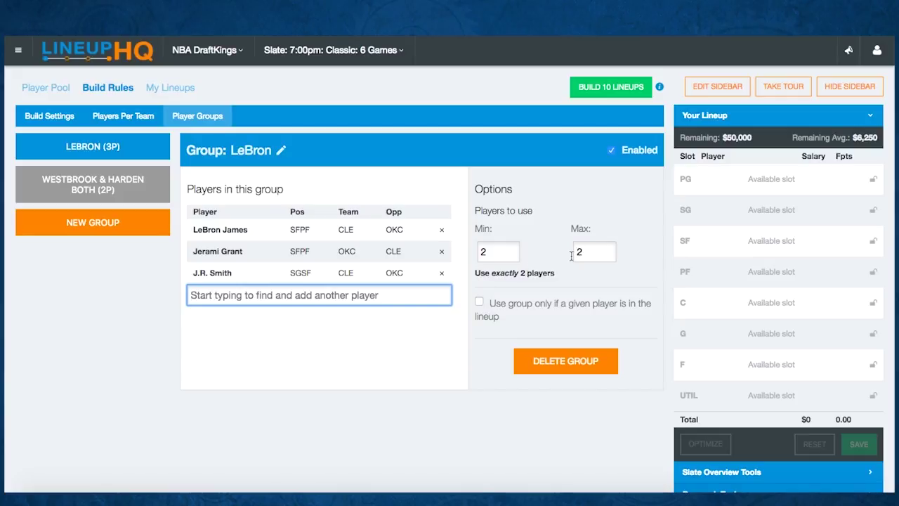
# Set the LeBron group's minimum players to use to 1 and build 10 lineups.
pyautogui.click(478, 251)
pyautogui.write('1')
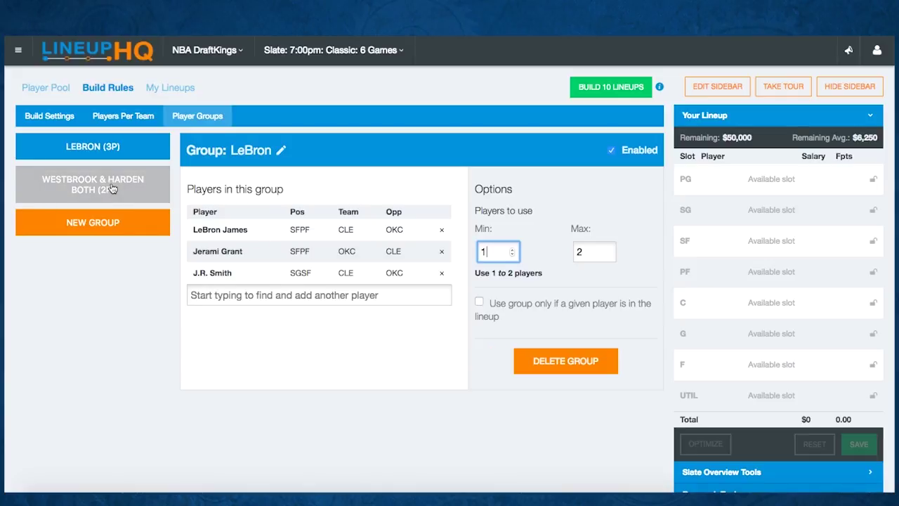
pyautogui.click(596, 89)
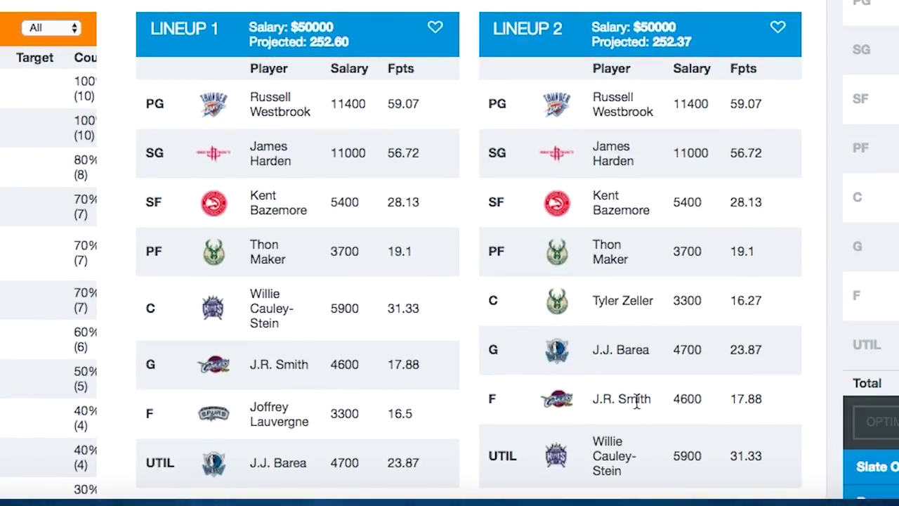
# Examine all ten built lineups for which LeBron group players each one uses.
pyautogui.scroll(-7, 636, 402)
pyautogui.scroll(-2, 638, 406)
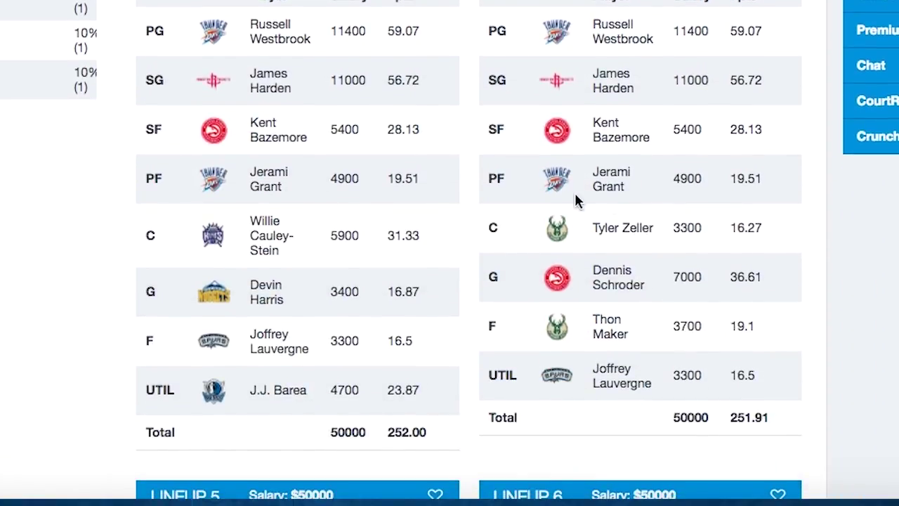
pyautogui.scroll(-7, 634, 274)
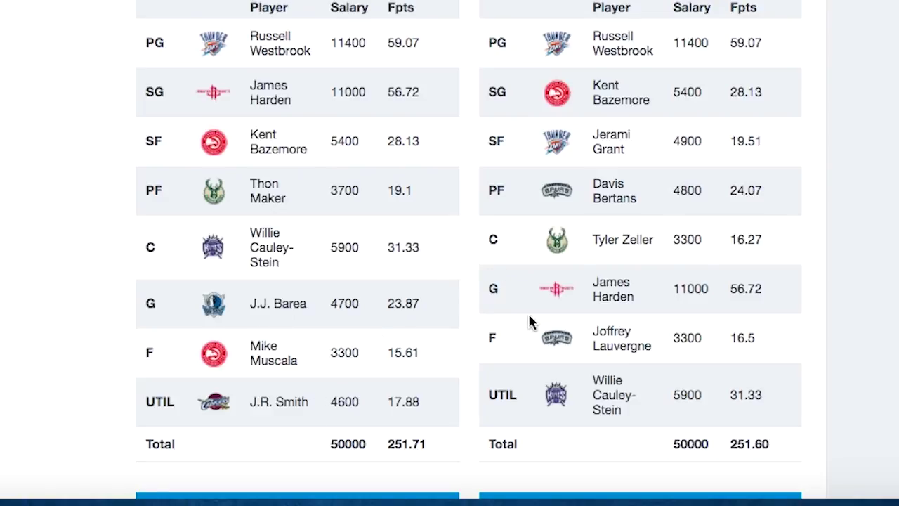
pyautogui.scroll(-7, 692, 235)
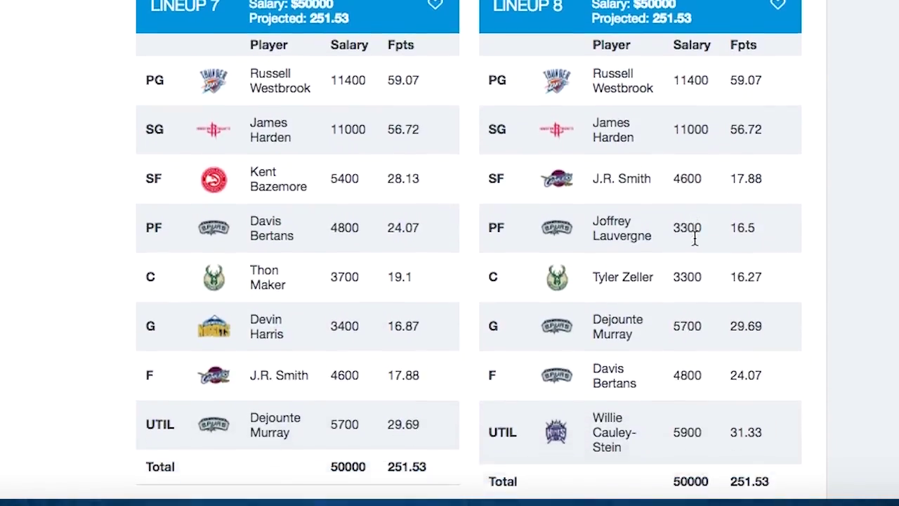
pyautogui.scroll(-1, 694, 238)
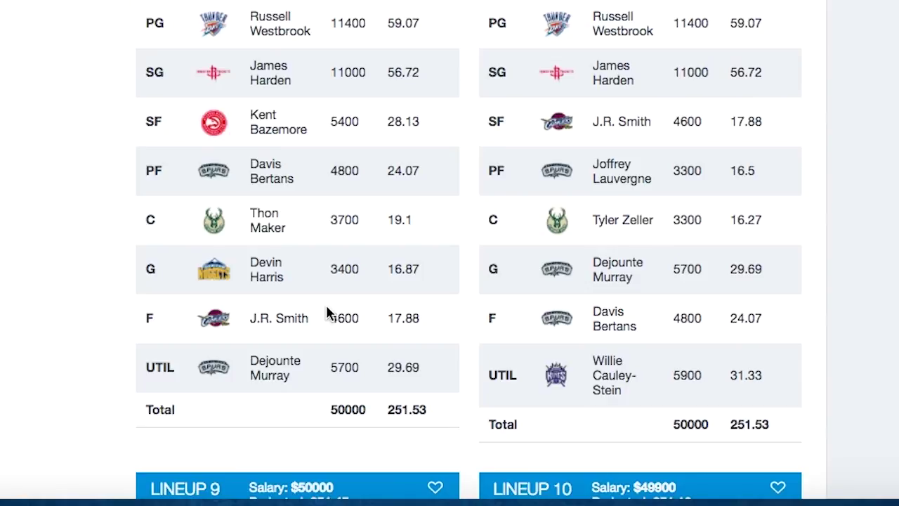
pyautogui.scroll(-6, 642, 284)
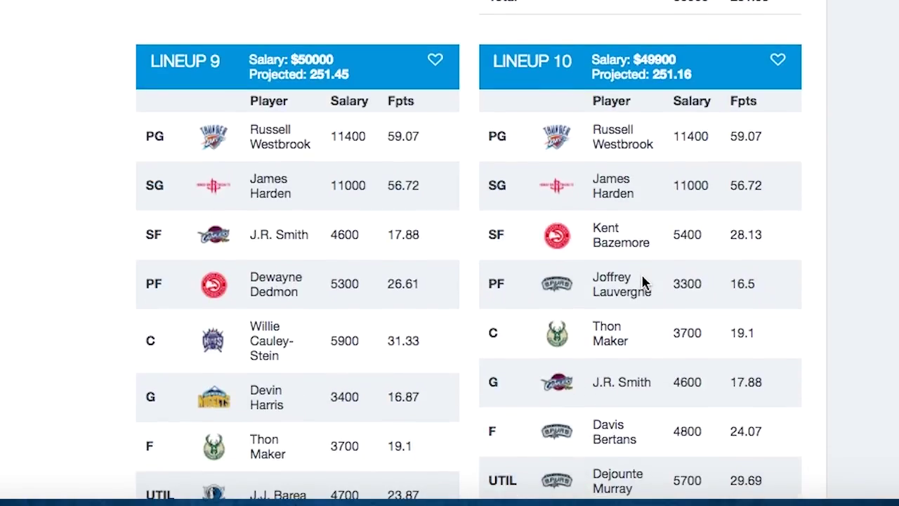
pyautogui.scroll(-2, 642, 283)
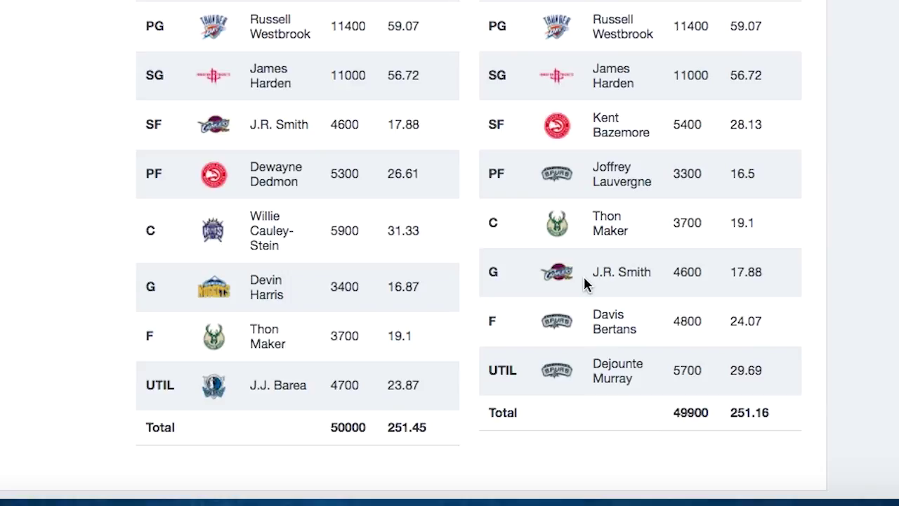
pyautogui.scroll(20, 585, 282)
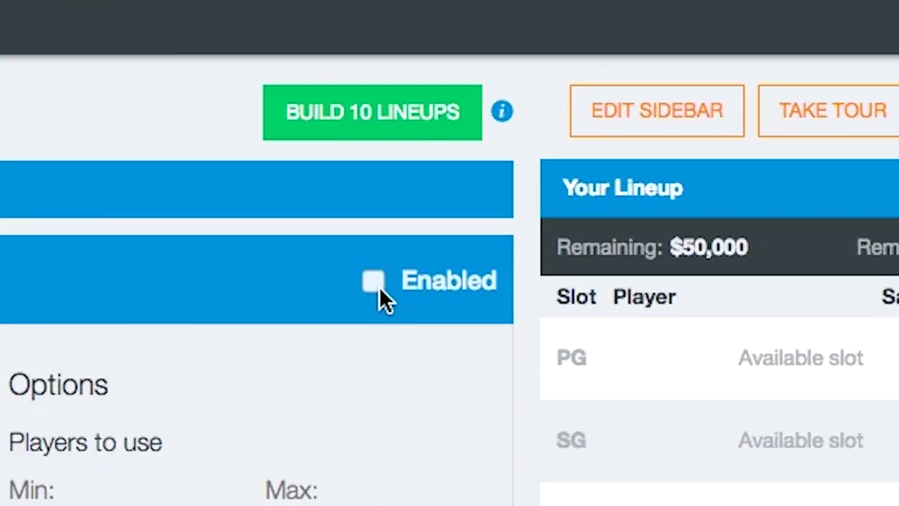
# Build 10 lineups with the LeBron group disabled, and delete that group.
pyautogui.click(330, 116)
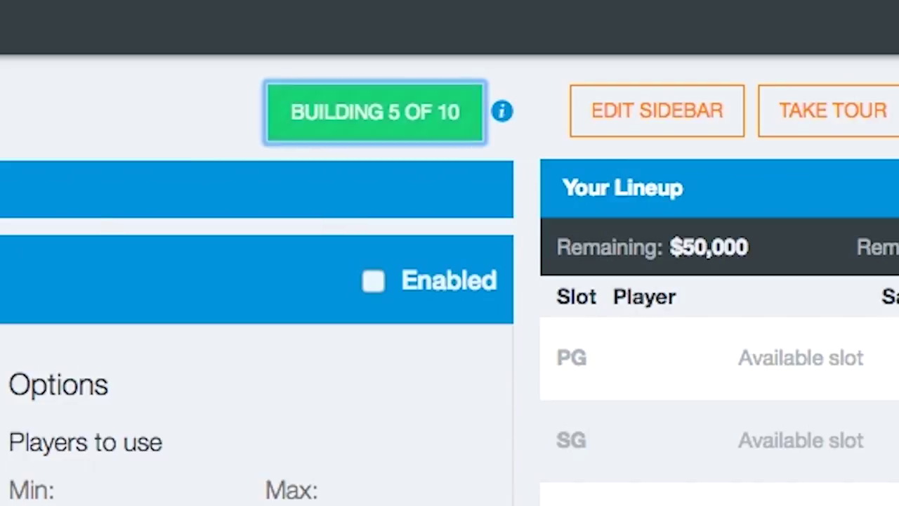
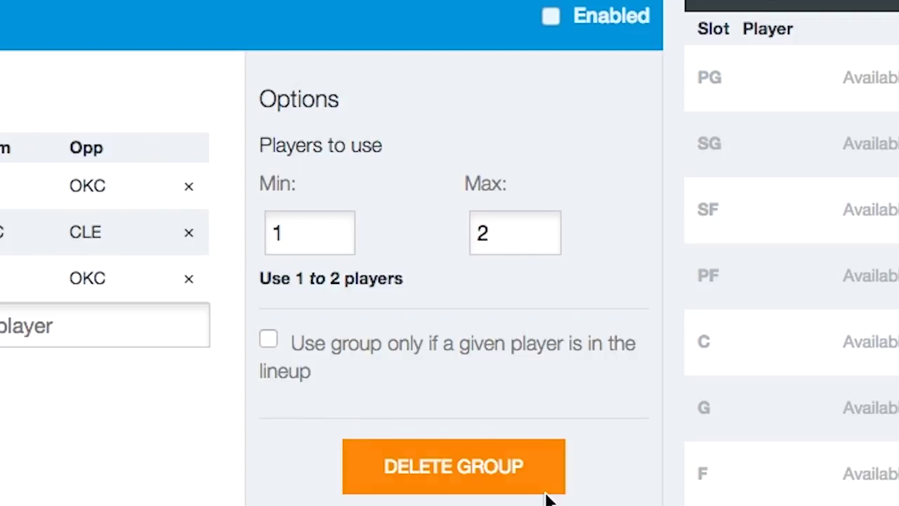
pyautogui.click(488, 470)
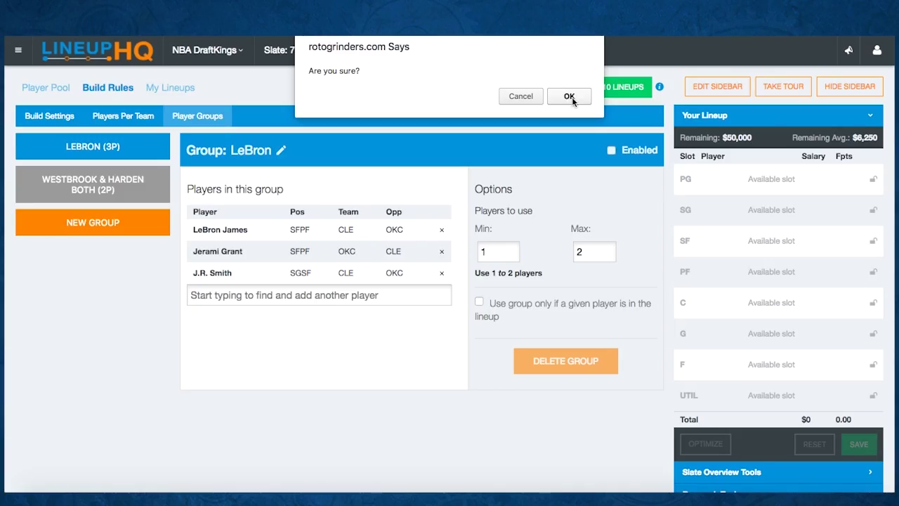
pyautogui.click(569, 97)
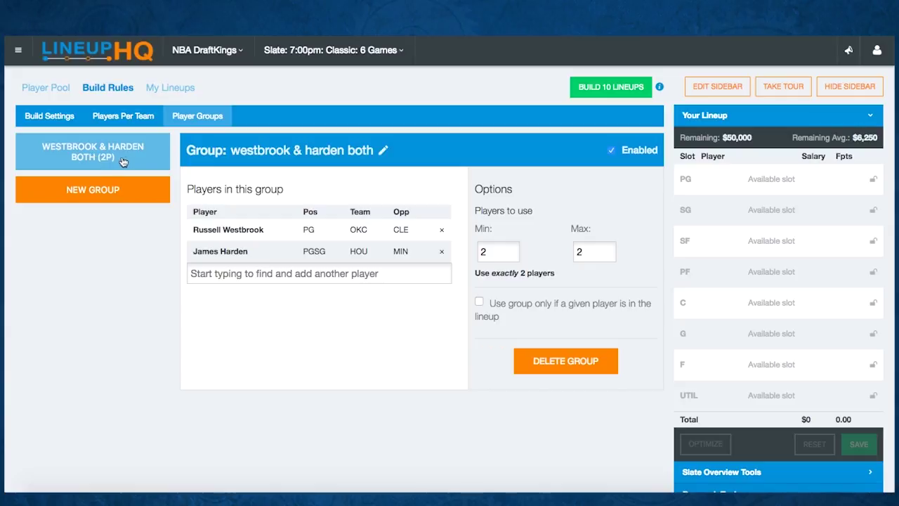
# Create a new player group and add Devin Harris to it.
pyautogui.click(108, 192)
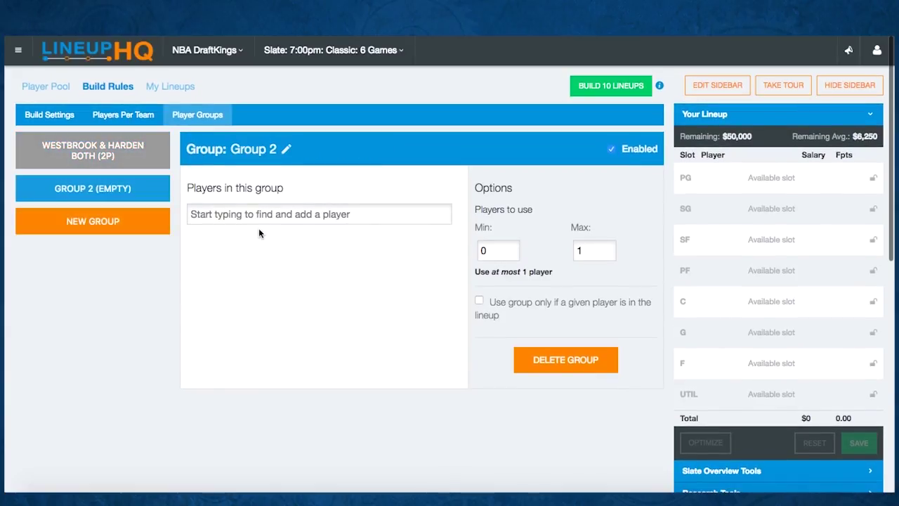
pyautogui.click(228, 215)
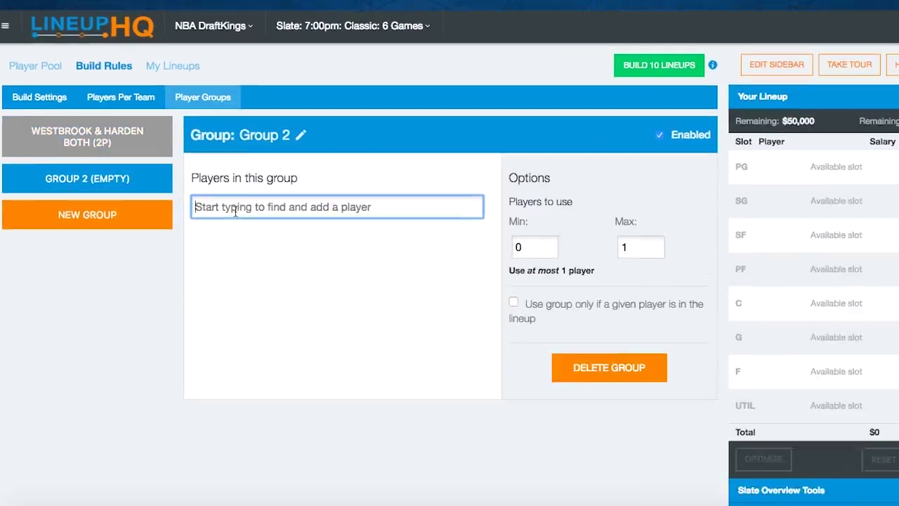
pyautogui.write('devin harris')
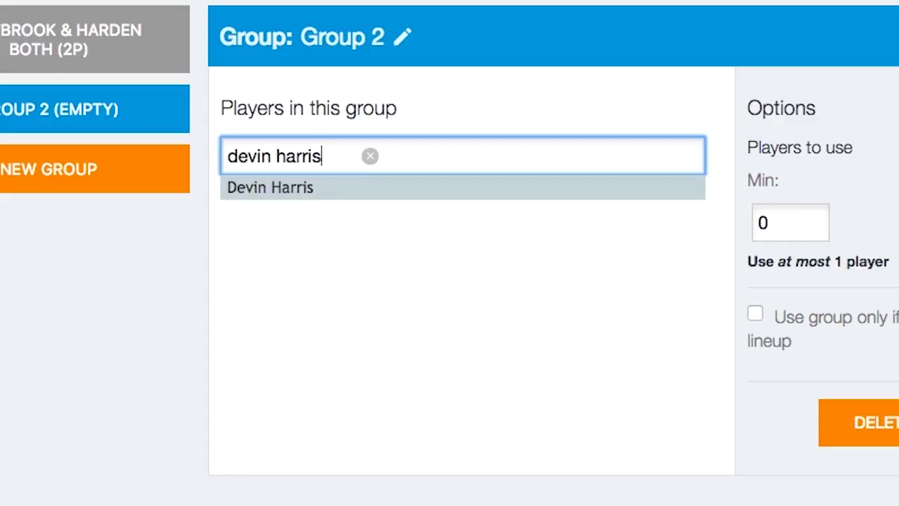
pyautogui.click(299, 193)
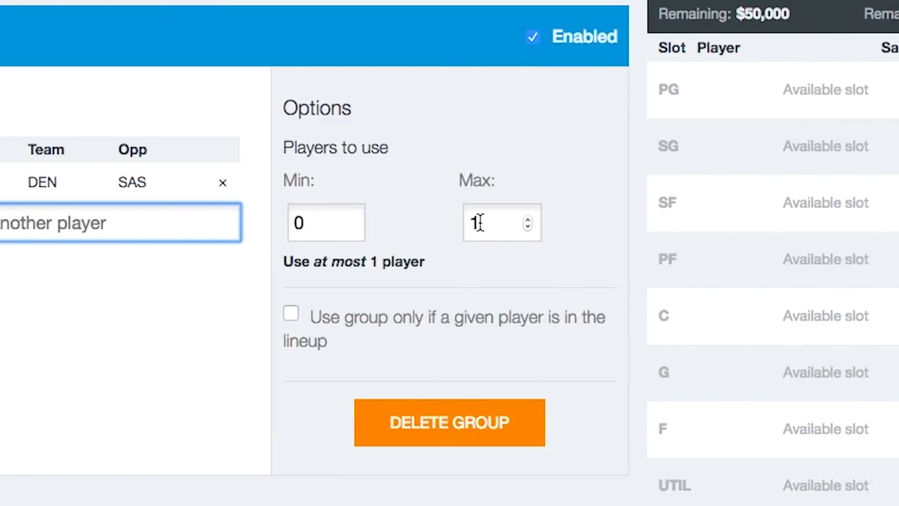
# Add Jamal Murray to the Devin Harris group and set its players to use to minimum 1 and maximum 2.
pyautogui.moveTo(477, 223); pyautogui.dragTo(470, 223)
pyautogui.write('2')
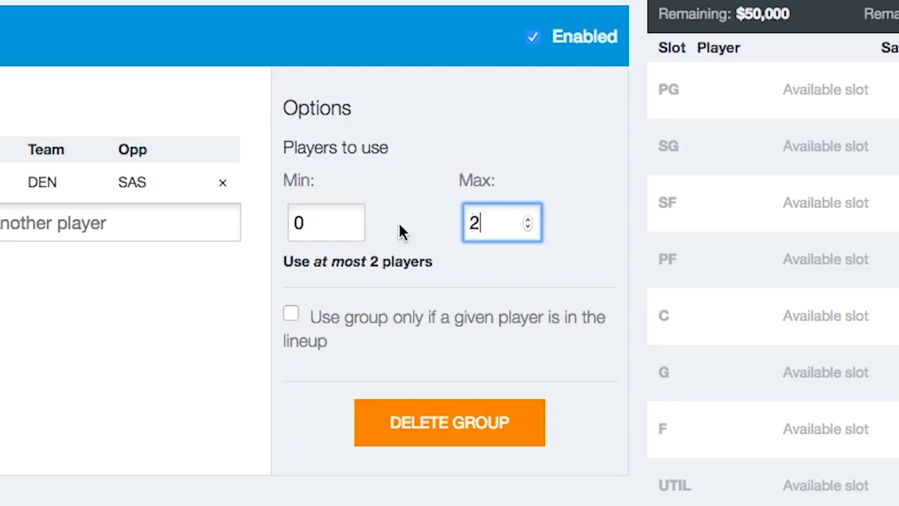
pyautogui.click(228, 223)
pyautogui.write('jamal murray')
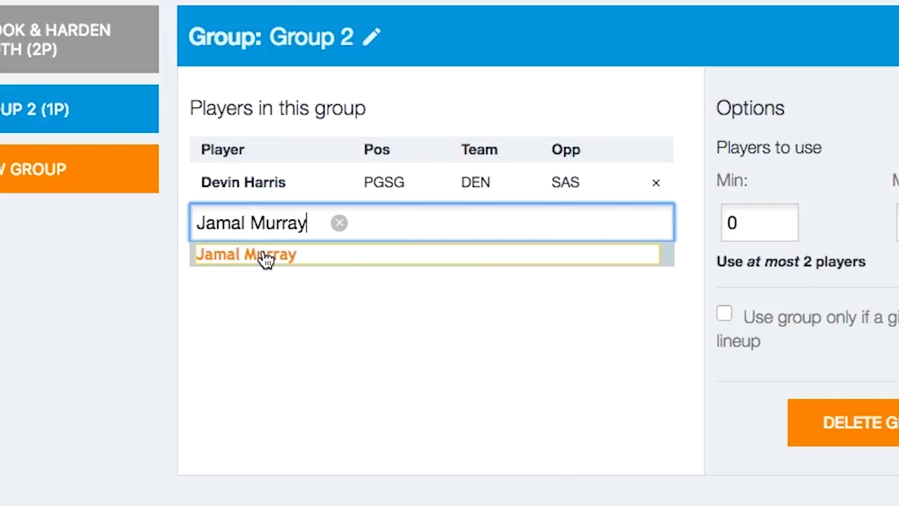
pyautogui.click(266, 259)
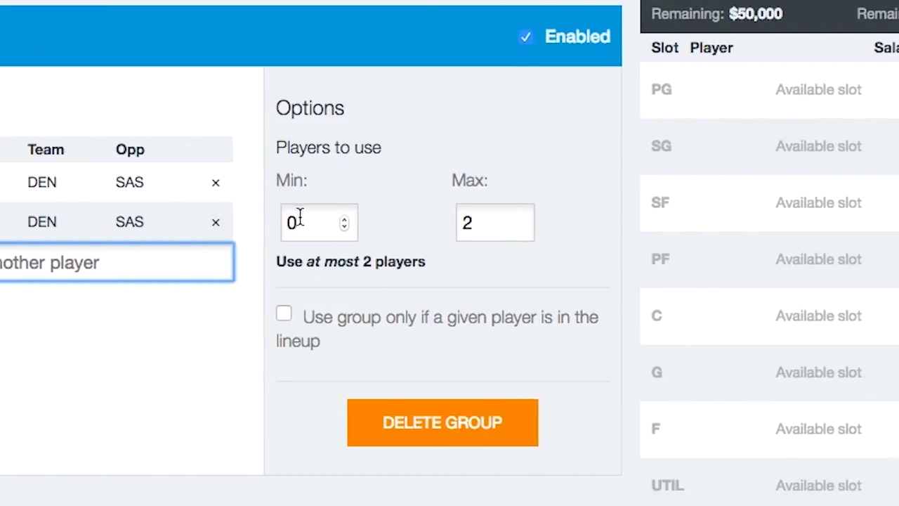
pyautogui.moveTo(732, 220); pyautogui.dragTo(715, 232)
pyautogui.write('1')
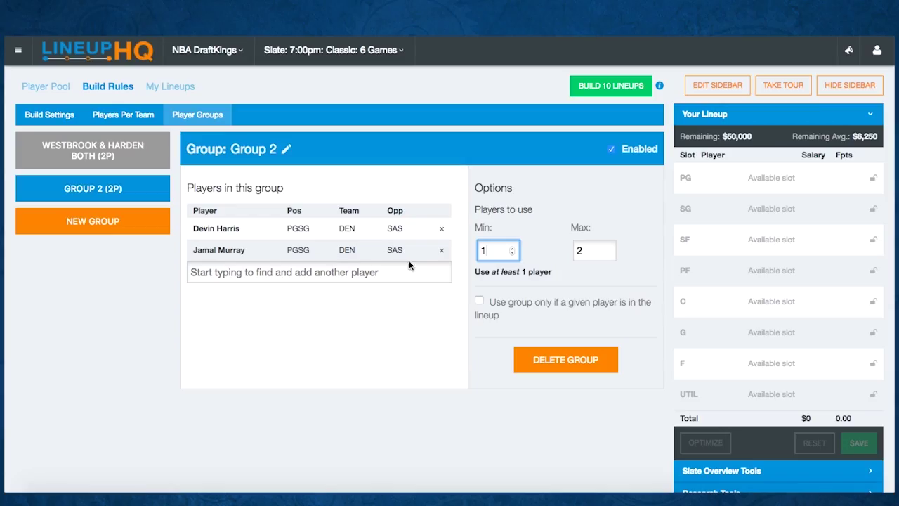
# Rename the Harris and Murray group as "Nuggets PGs" and build 10 lineups to review the player exposures.
pyautogui.click(604, 90)
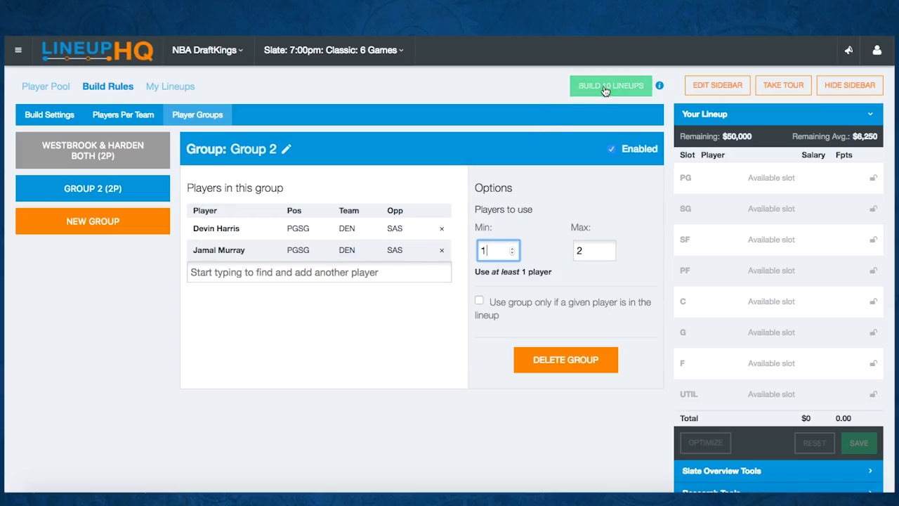
pyautogui.click(286, 148)
pyautogui.moveTo(287, 148); pyautogui.dragTo(232, 149)
pyautogui.write('N')
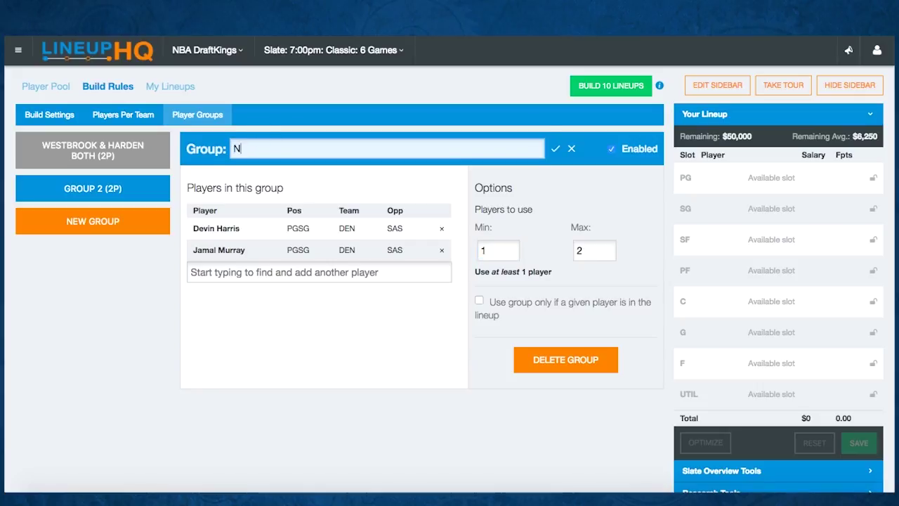
pyautogui.write('uggets PGs')
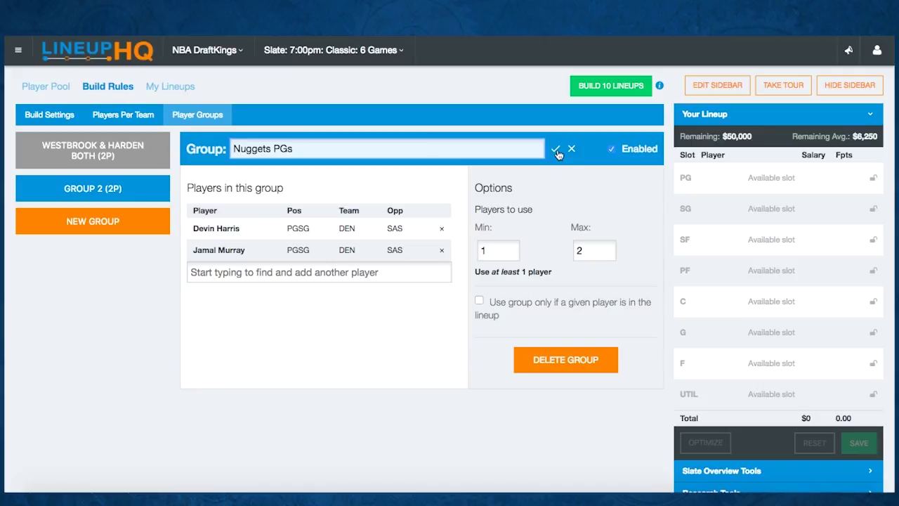
pyautogui.click(556, 151)
pyautogui.click(595, 89)
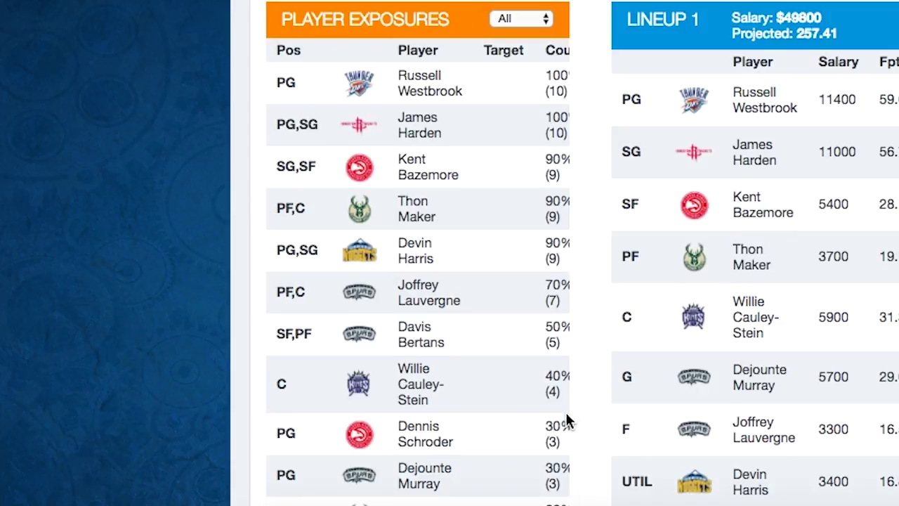
pyautogui.scroll(-5, 570, 418)
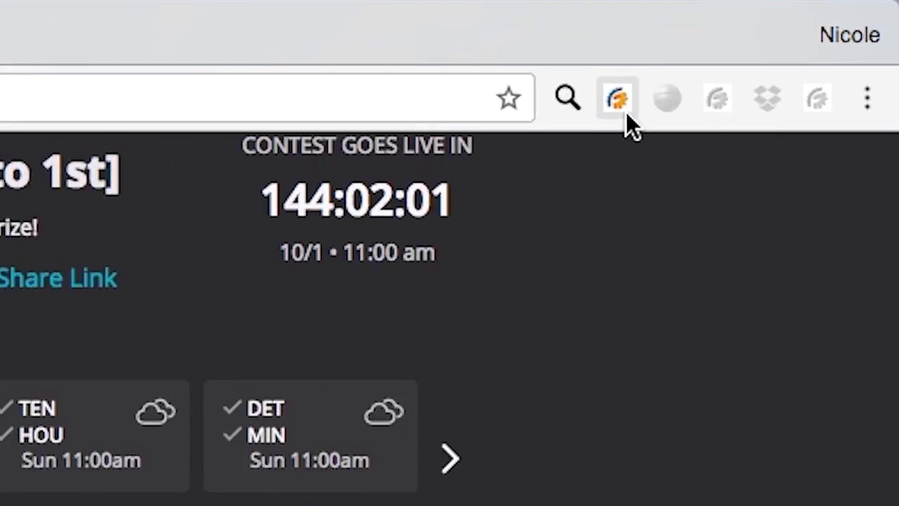
# Sign in to the RotoGrinders extension on the DraftKings contest page and set the lineup's RG options to RG pOWN%.
pyautogui.click(799, 35)
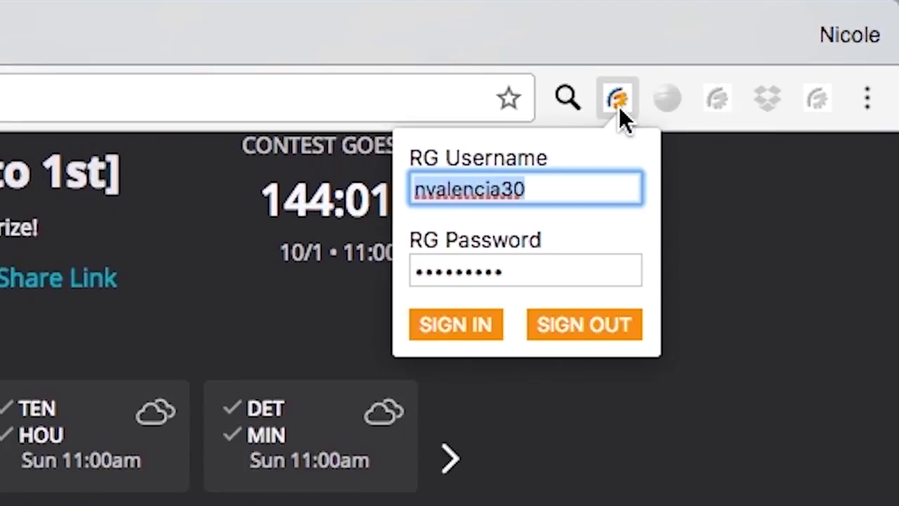
pyautogui.click(430, 330)
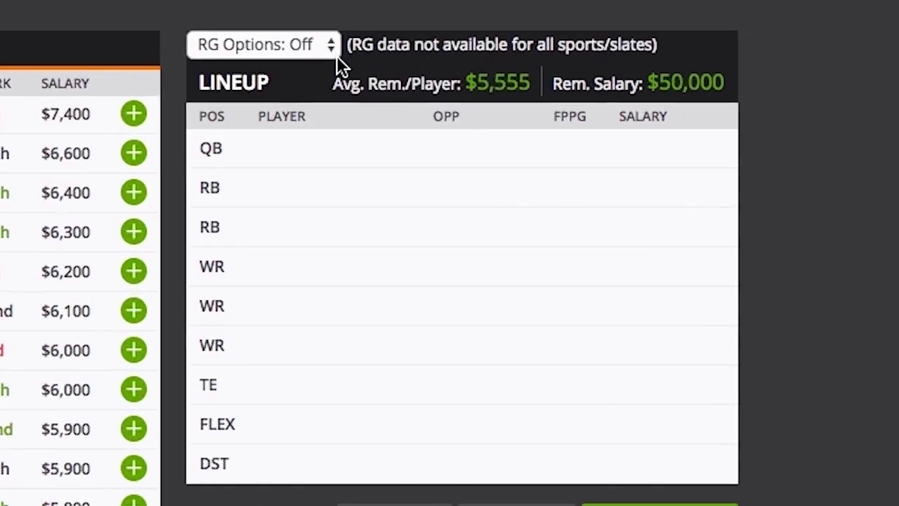
pyautogui.click(334, 46)
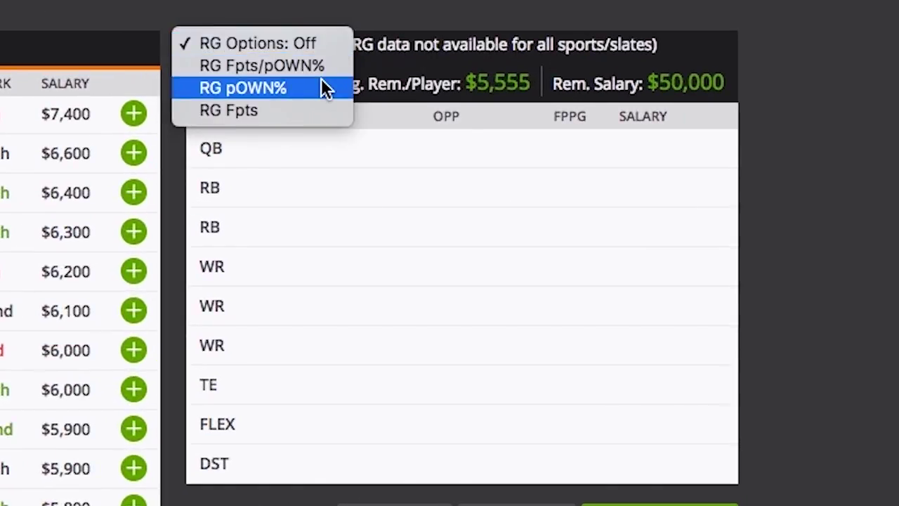
pyautogui.click(270, 93)
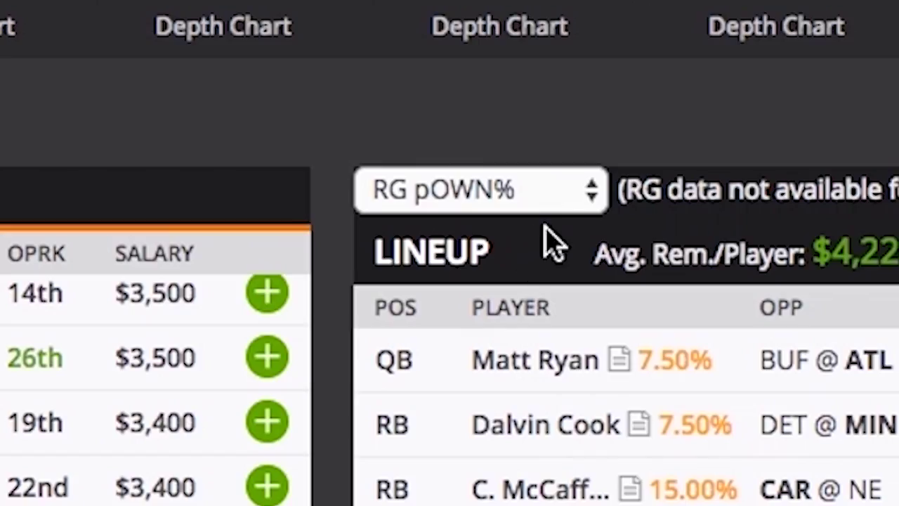
# Switch the filled lineup's RG options to RG Fpts.
pyautogui.click(587, 204)
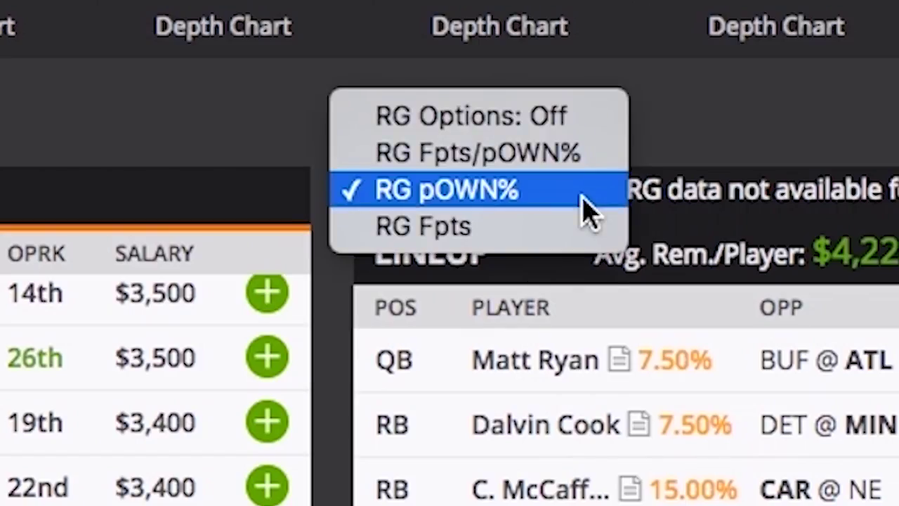
pyautogui.click(566, 225)
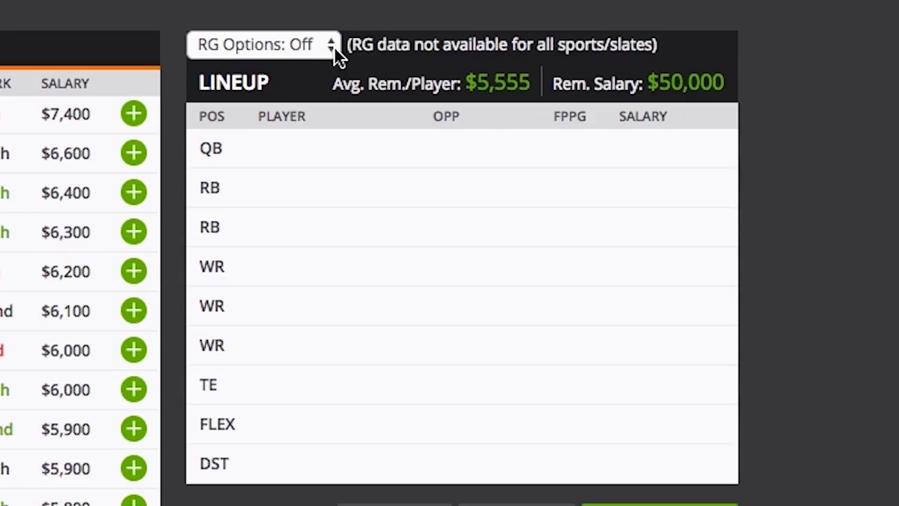
# Open the RG options for the empty DraftKings lineup.
pyautogui.click(334, 46)
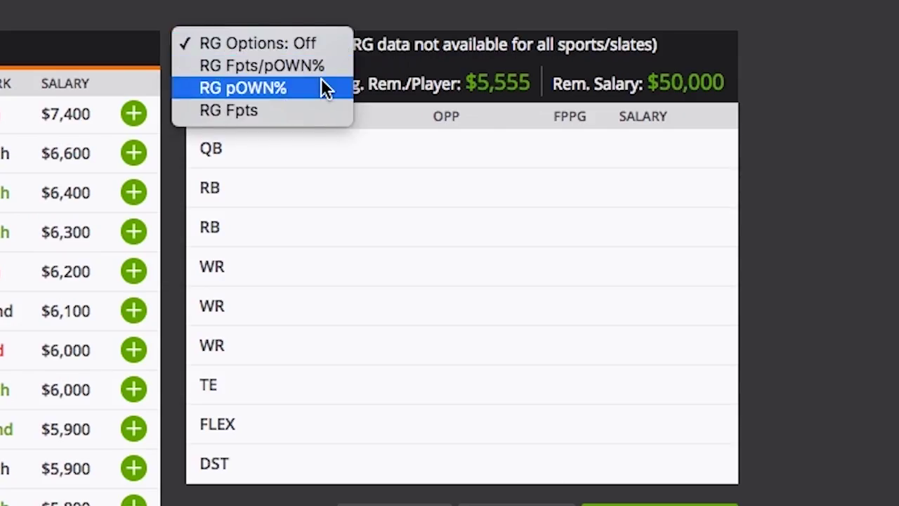